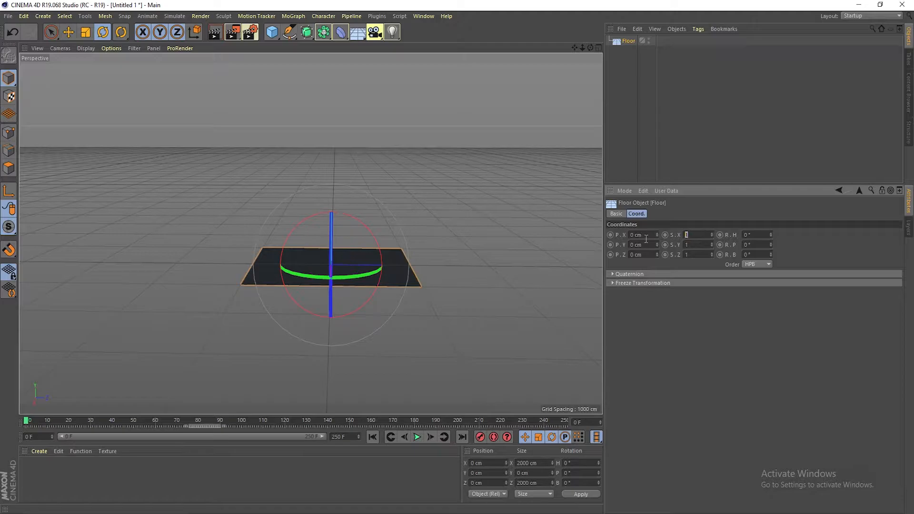
Scale the floor uniformly to 5 on X, Y and Z
key("Tab")
type("55")
key("Return")
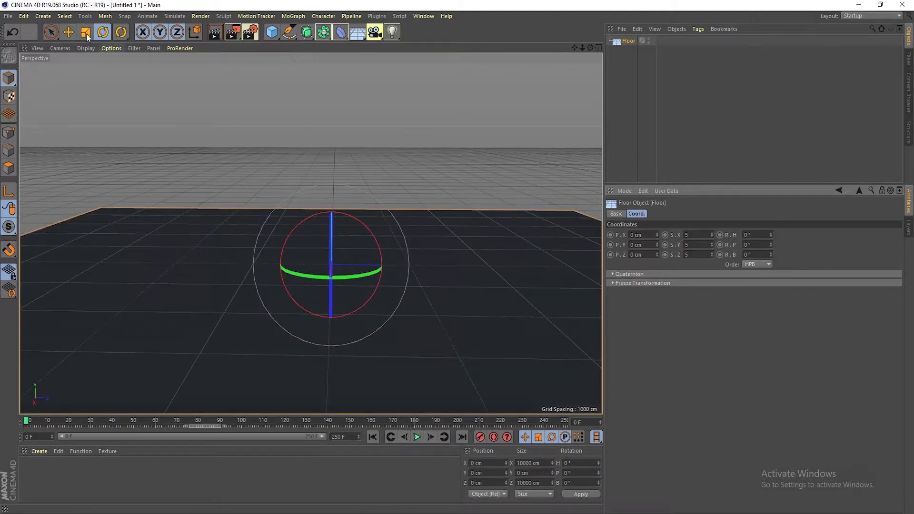
Add a cube and resize it into a thin upright domino slab about 310 × 612 × 61 cm
left_click(68, 32)
left_click(272, 32)
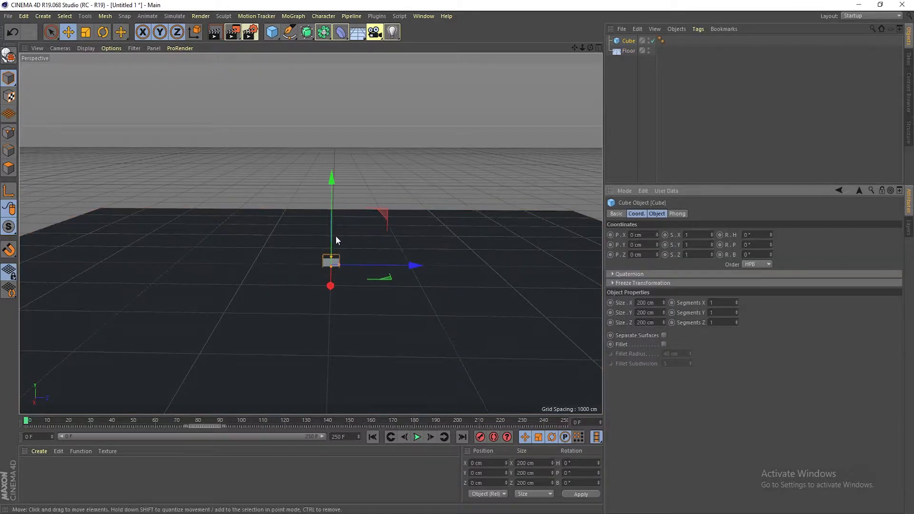
left_click_drag(332, 255, 383, 232)
left_click_drag(376, 142, 378, 131)
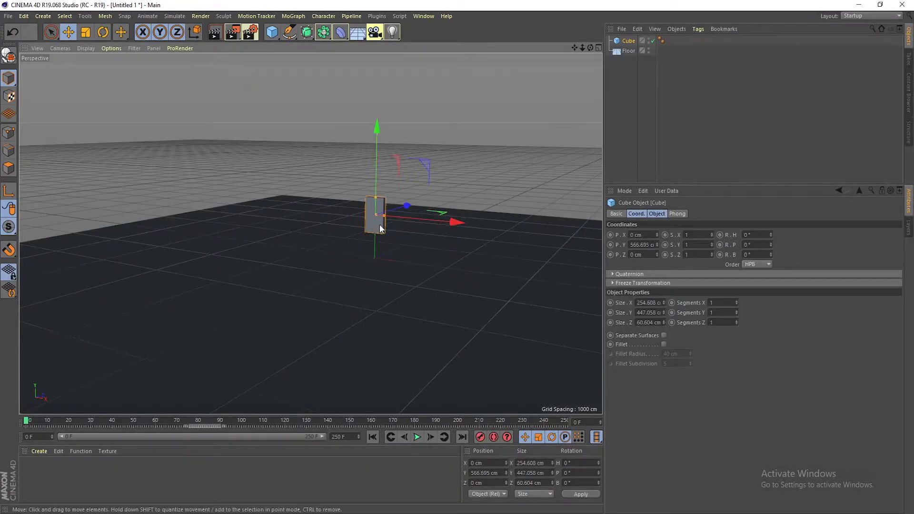
left_click_drag(375, 195, 347, 235)
left_click(644, 107)
left_click(627, 41)
mouse_move(410, 240)
left_mouse_down("alt")
mouse_move(485, 234)
mouse_move(392, 241)
left_mouse_up("alt")
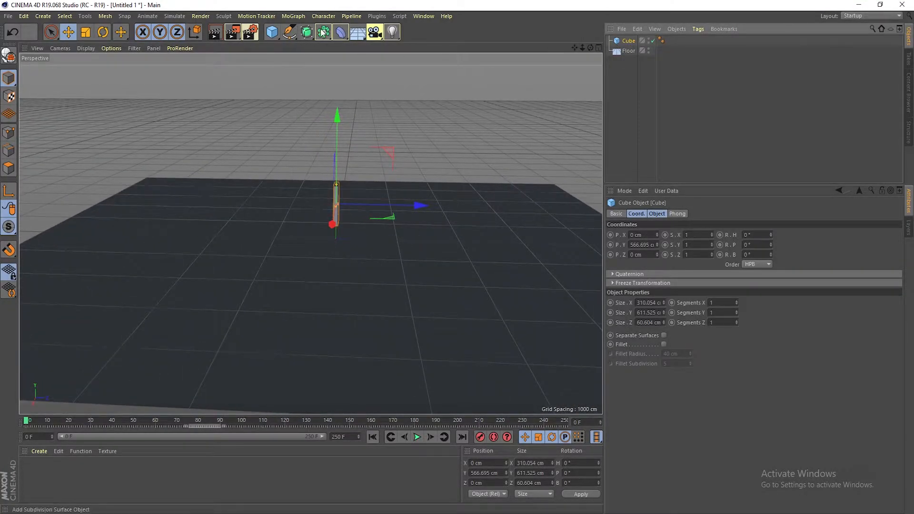
Add a Cloner object and put the cube inside it as its child
left_click(293, 16)
left_click(307, 125)
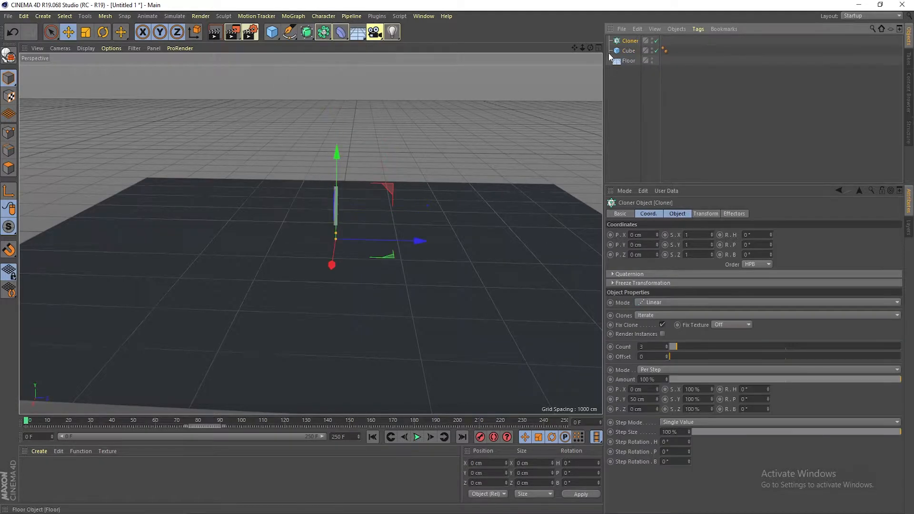
left_click_drag(634, 40, 634, 41)
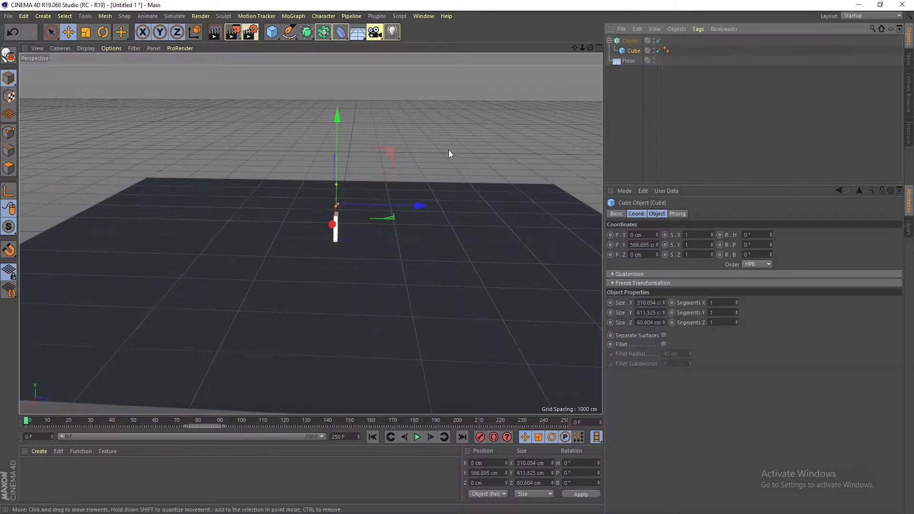
Raise the cloner, and set its per-clone position offset to 0 cm on Y and about 287 cm on Z
left_click_drag(336, 156, 340, 116)
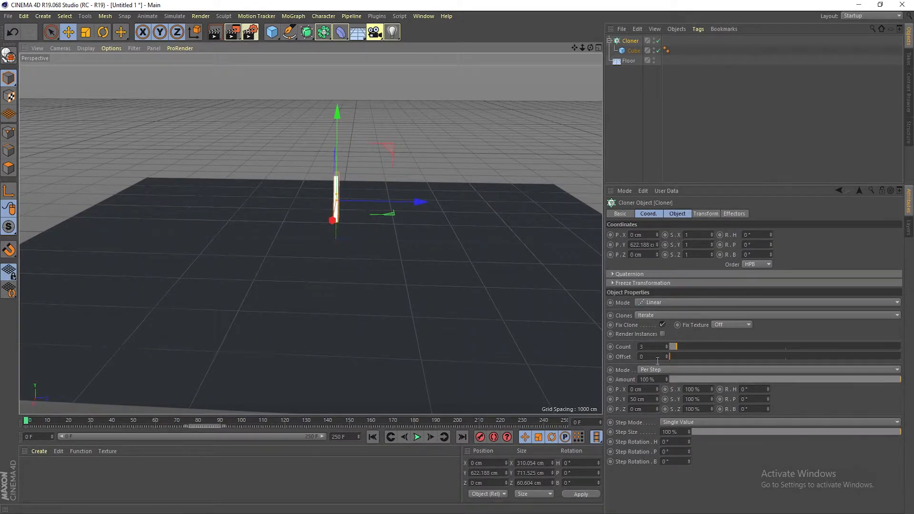
double_click(640, 398)
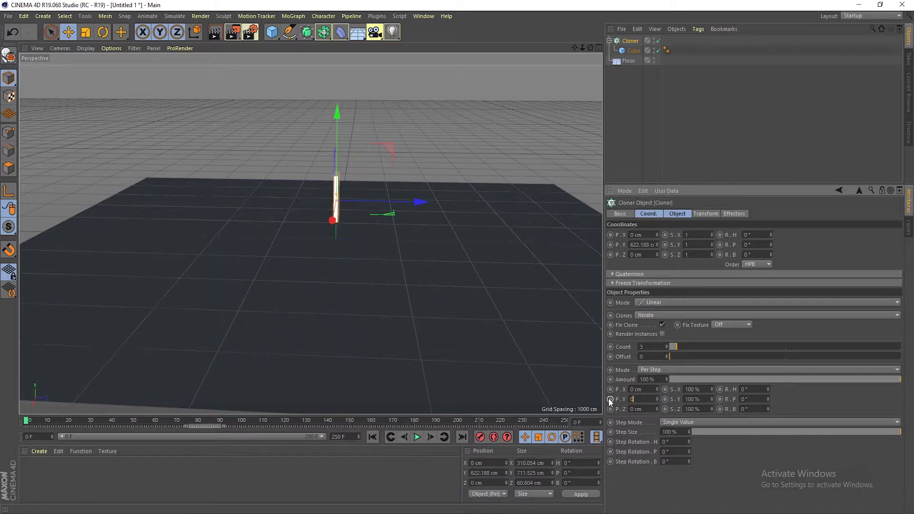
left_click(680, 214)
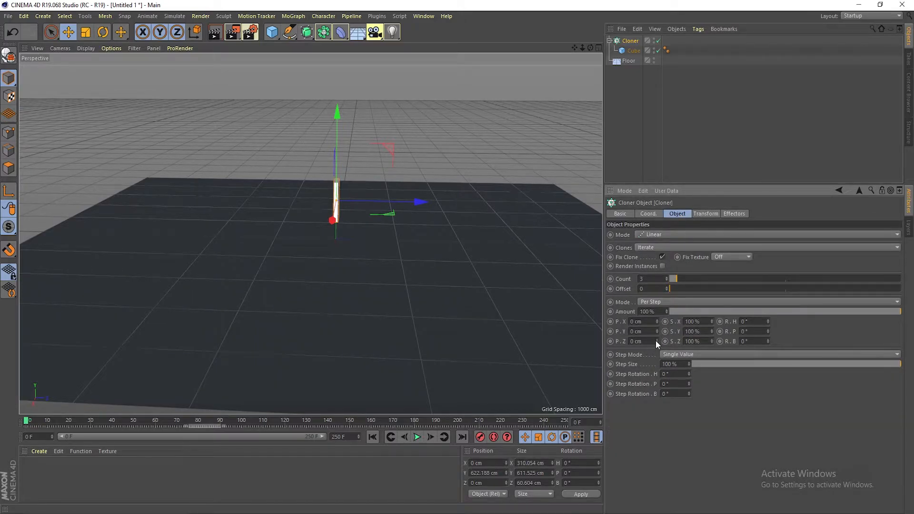
left_click_drag(656, 340, 726, 341)
mouse_move(380, 313)
left_mouse_down("alt")
mouse_move(452, 302)
mouse_move(412, 313)
mouse_move(443, 314)
left_mouse_up("alt")
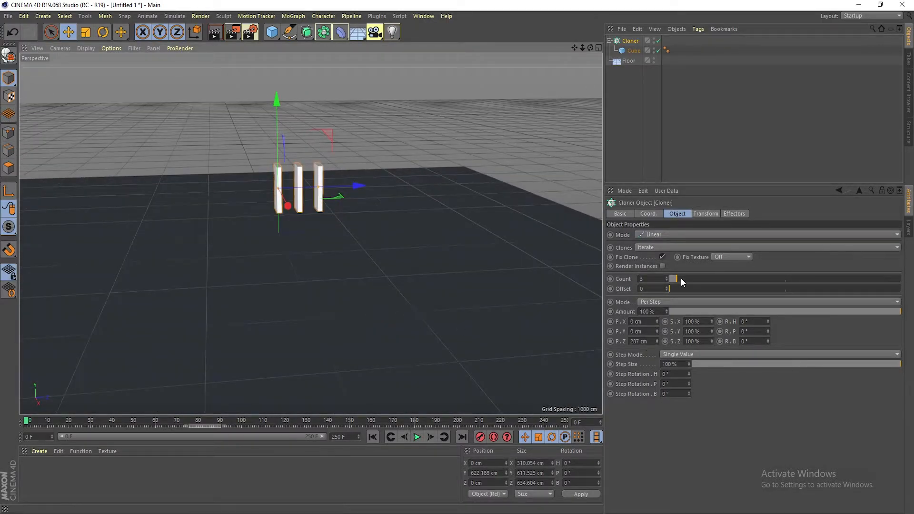
Set the cloner's clone count to 100
left_click(642, 279)
type("100")
key("Return")
left_click_drag(499, 271, 350, 269, "alt")
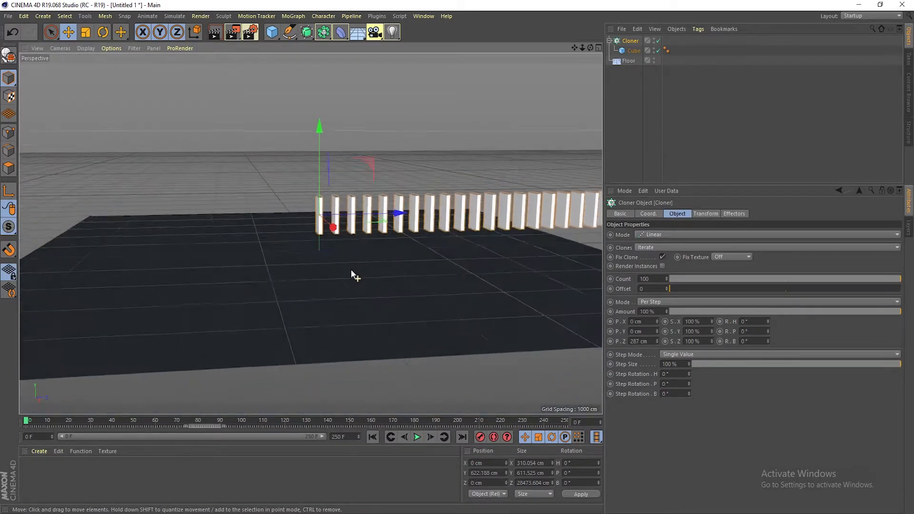
Increase the per-clone Z offset to about 321 cm
left_click_drag(657, 341, 656, 330)
mouse_move(404, 299)
left_mouse_down("alt")
mouse_move(507, 293)
mouse_move(439, 307)
left_mouse_up("alt")
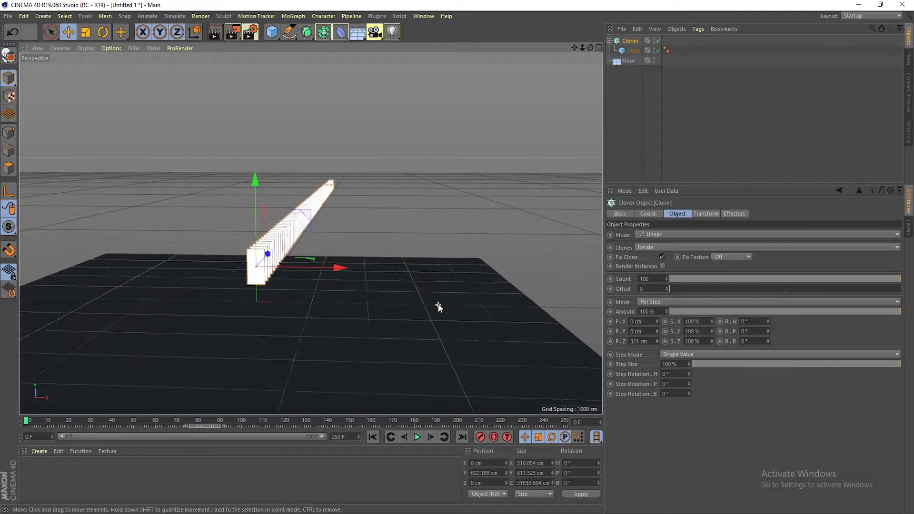
Set the cloner's step rotation H to 3.5° so the dominoes curve into a ring
left_click_drag(690, 394, 688, 368)
key("ctrl+z")
key("ctrl+z")
left_click_drag(414, 304, 358, 299, "alt")
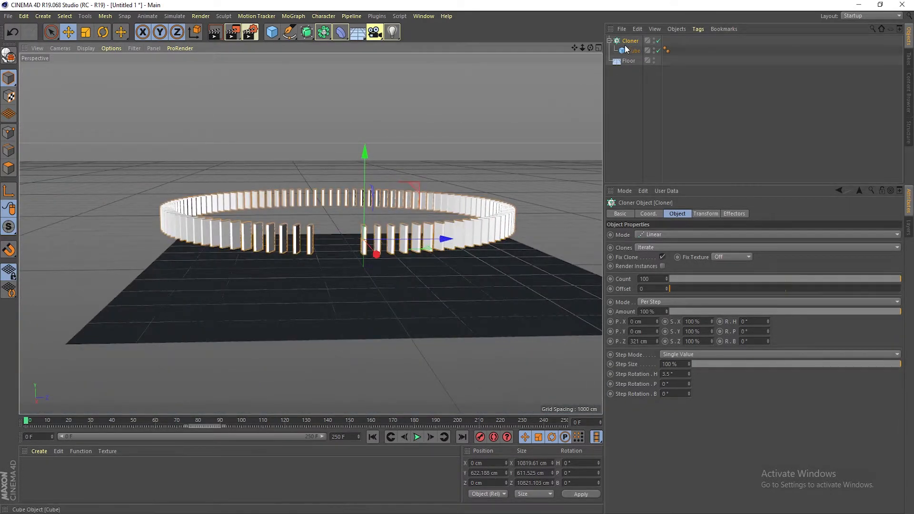
Select the floor and scale it uniformly to 8 on X, Y and Z
mouse_move(379, 254)
left_mouse_down()
mouse_move(408, 346)
mouse_move(424, 327)
mouse_move(422, 364)
mouse_move(441, 245)
mouse_move(451, 274)
mouse_move(465, 214)
left_mouse_up()
left_click(464, 215)
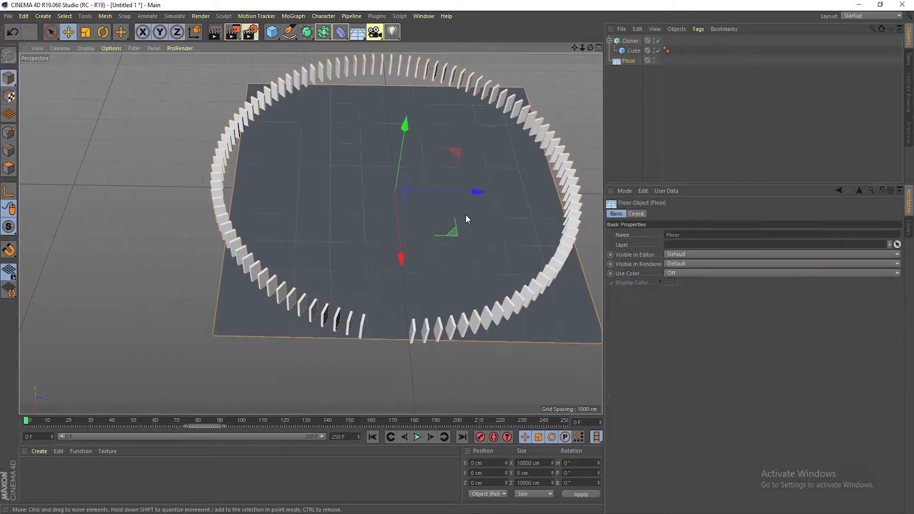
left_click(637, 214)
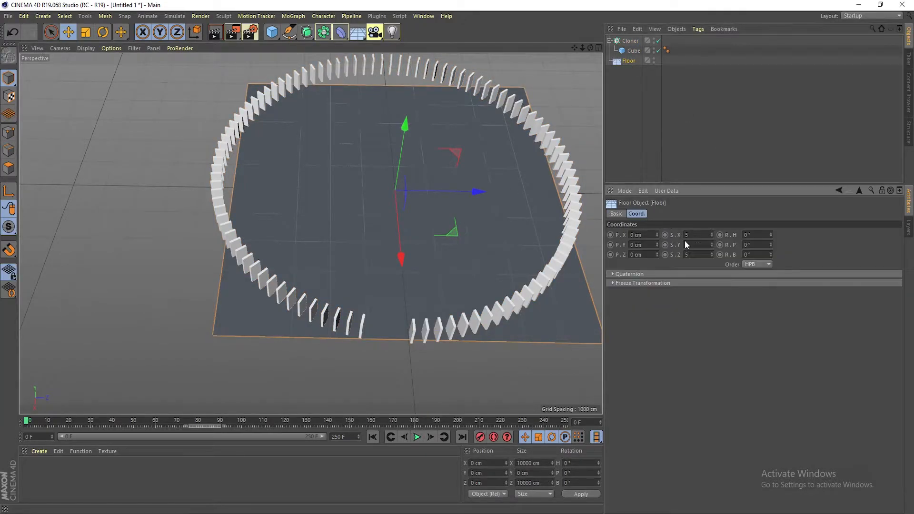
type("8")
key("Tab")
type("8")
key("Tab")
type("8")
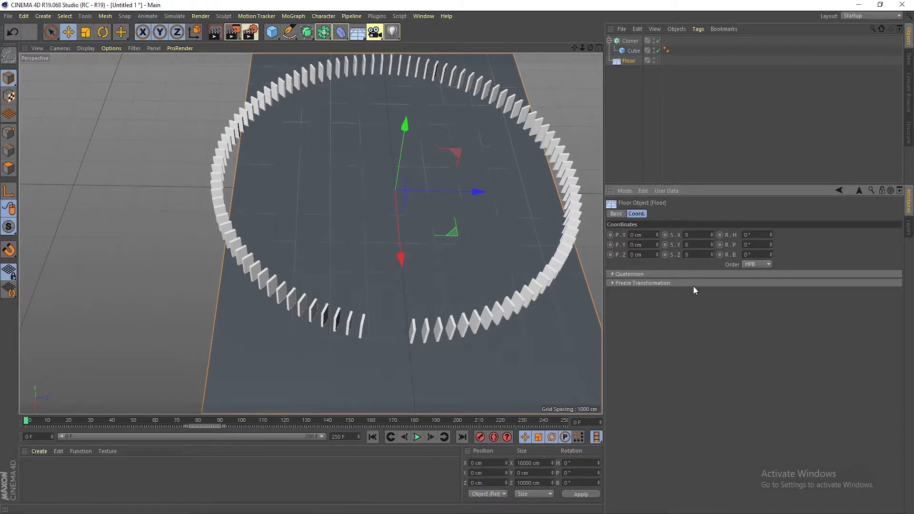
Move the floor to about -1392 cm on X so it sits under the domino ring
left_click(687, 320)
scroll(452, 241, "down", 1)
scroll(458, 247, "down", 3)
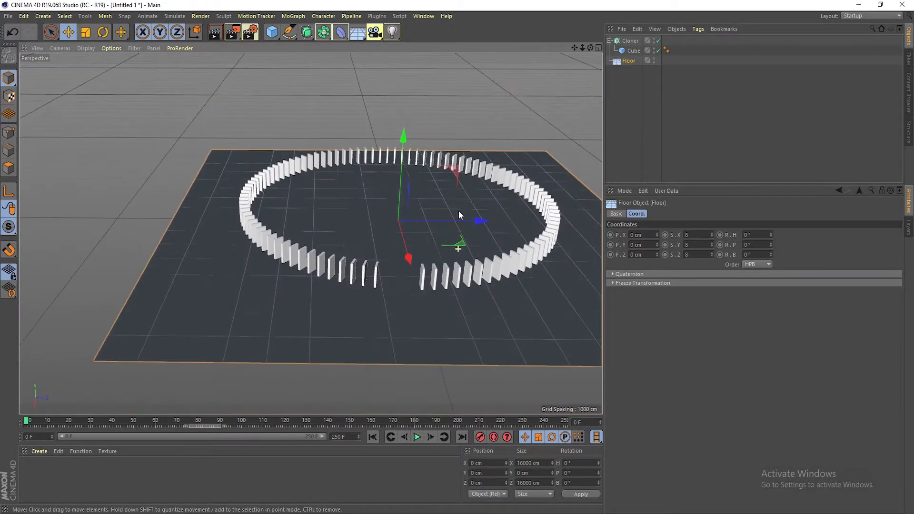
left_click_drag(411, 256, 404, 236)
middle_click_drag(516, 75, 442, 69, "alt")
scroll(520, 184, "up", 1)
left_click_drag(520, 185, 535, 174, "alt")
scroll(387, 242, "up", 3)
left_click_drag(387, 241, 362, 277, "alt")
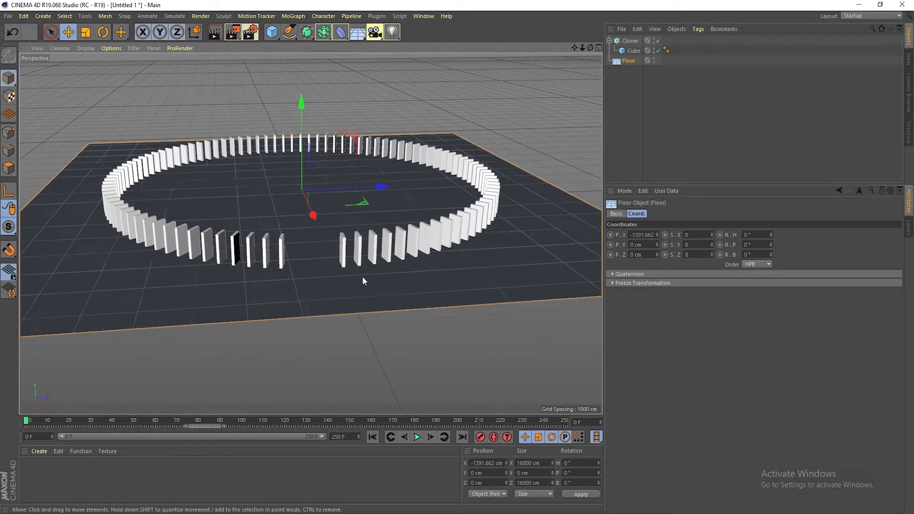
Add a Rigid Body simulation tag to the cloner
left_click(633, 41)
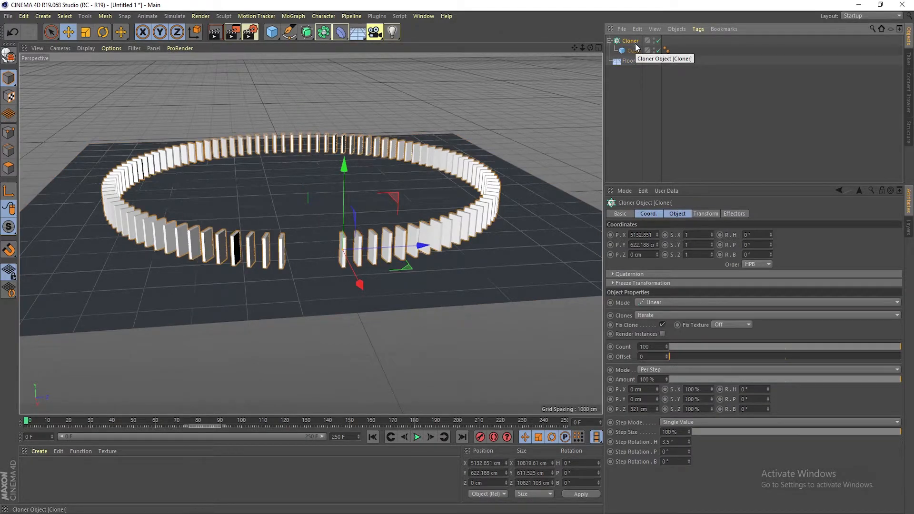
right_click(631, 43)
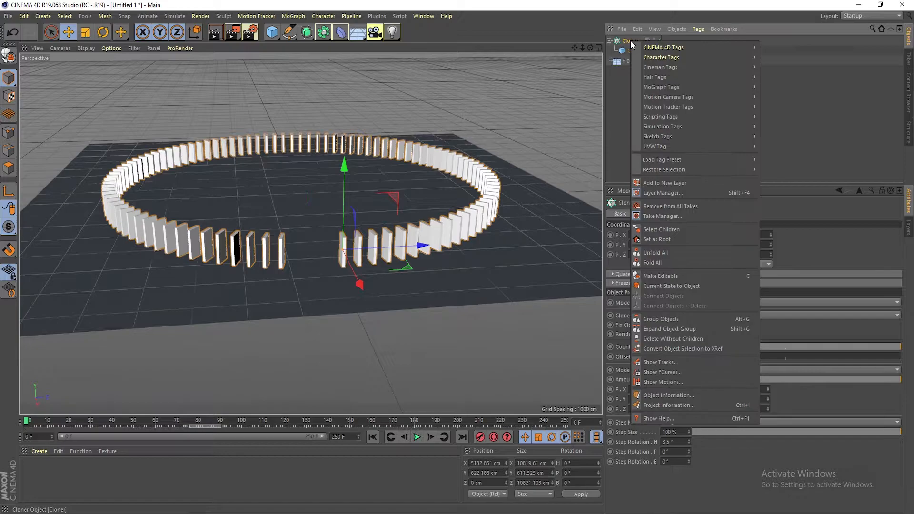
mouse_move(675, 126)
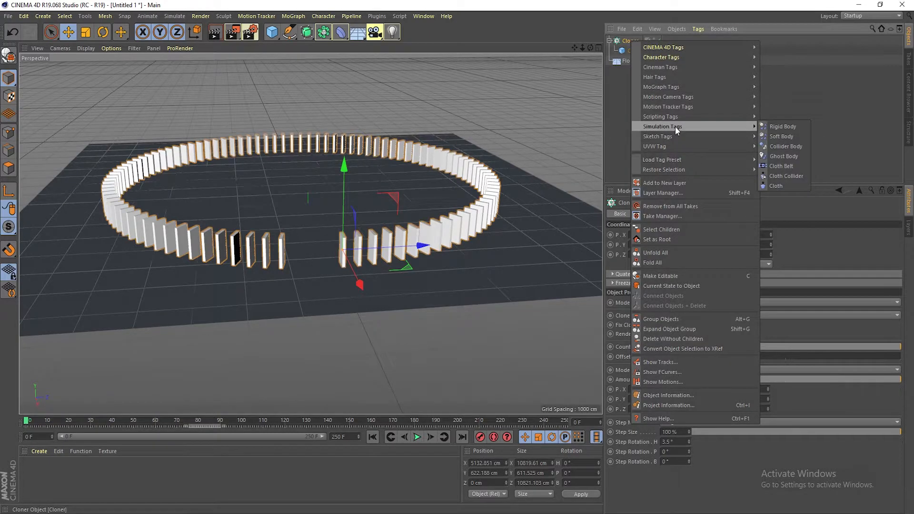
left_click(778, 127)
Add a Collider Body simulation tag to the floor
right_click(627, 61)
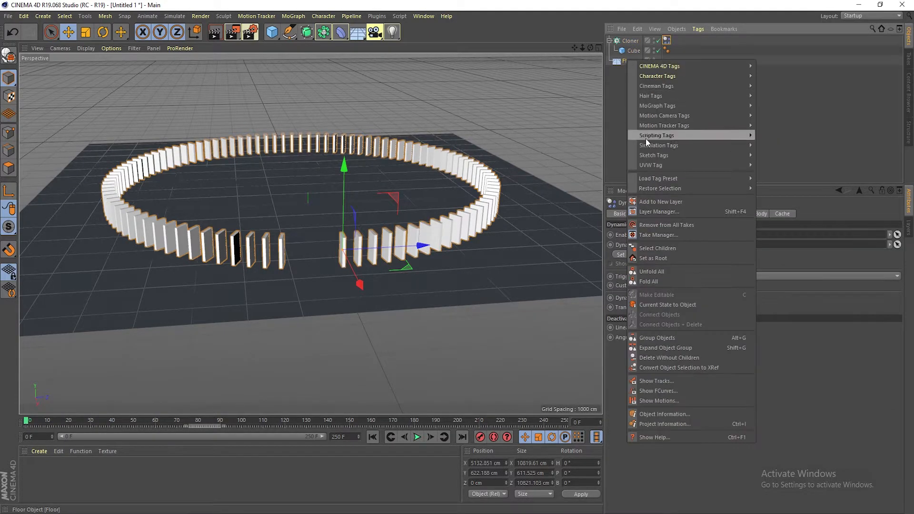
mouse_move(673, 144)
left_click(771, 165)
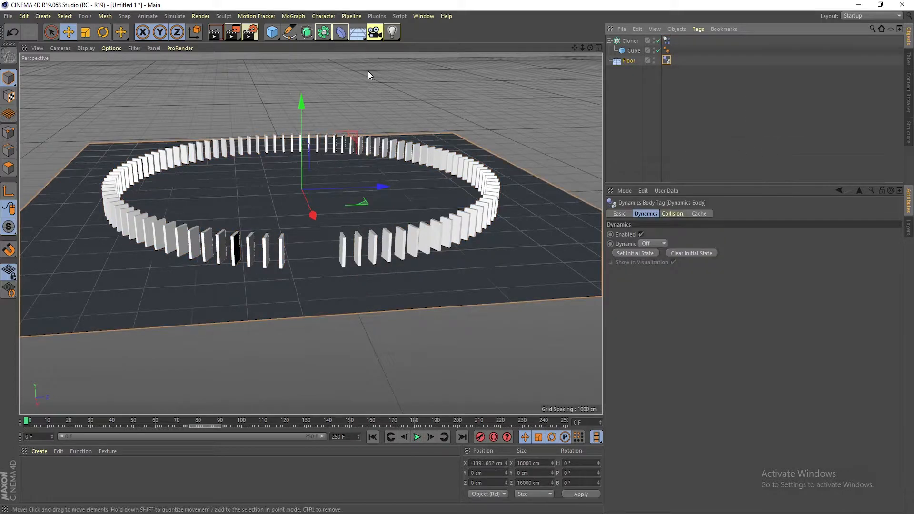
Lower the cloner to about 308 cm on Y so the dominoes stand on the floor
left_click(597, 47)
scroll(416, 322, "down", 10)
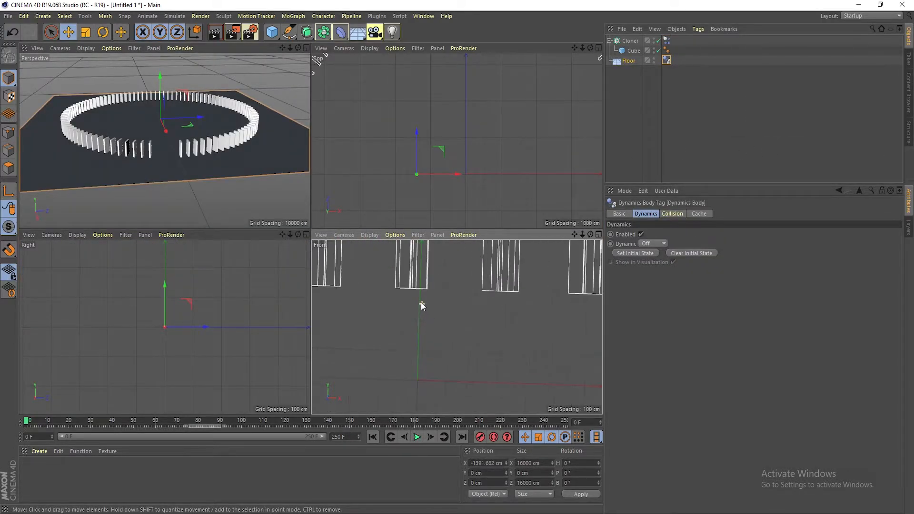
left_click_drag(422, 251, 421, 282)
key("ctrl+z")
left_click_drag(421, 242, 424, 331)
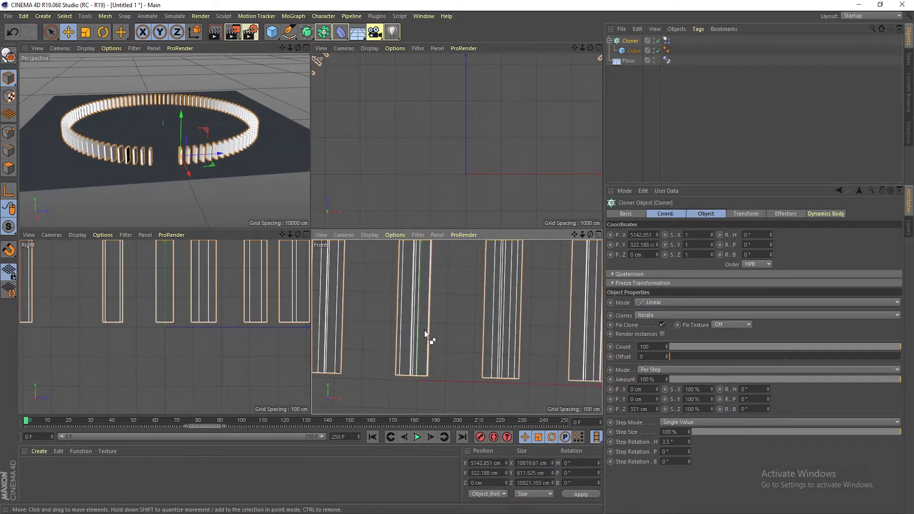
scroll(435, 351, "up", 4)
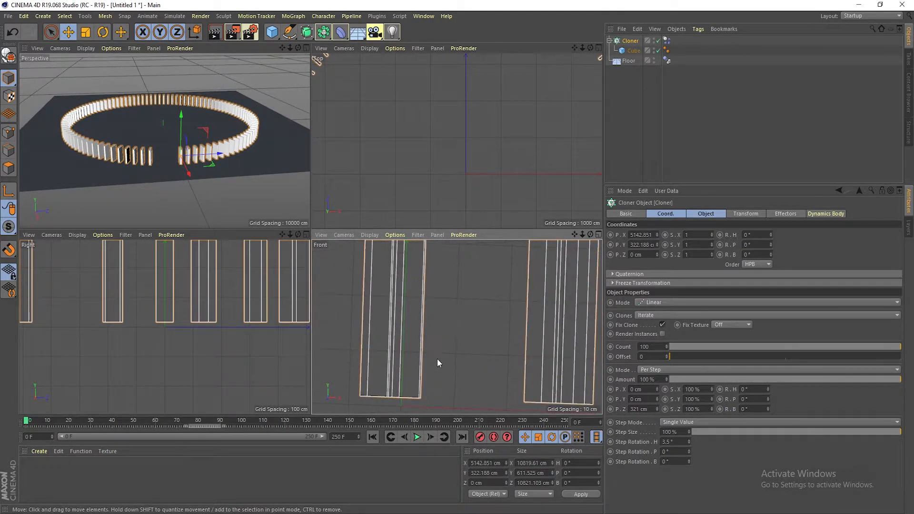
middle_click(460, 316)
middle_click(441, 307)
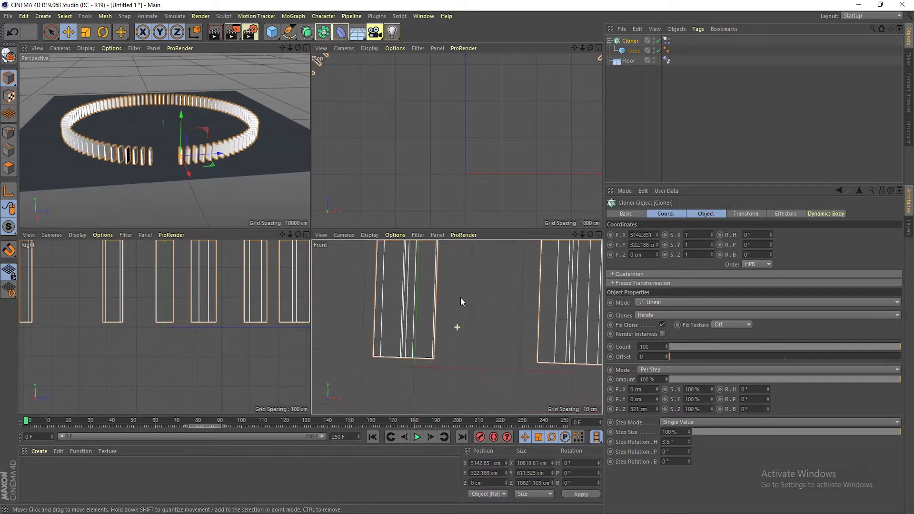
left_click_drag(422, 281, 422, 290)
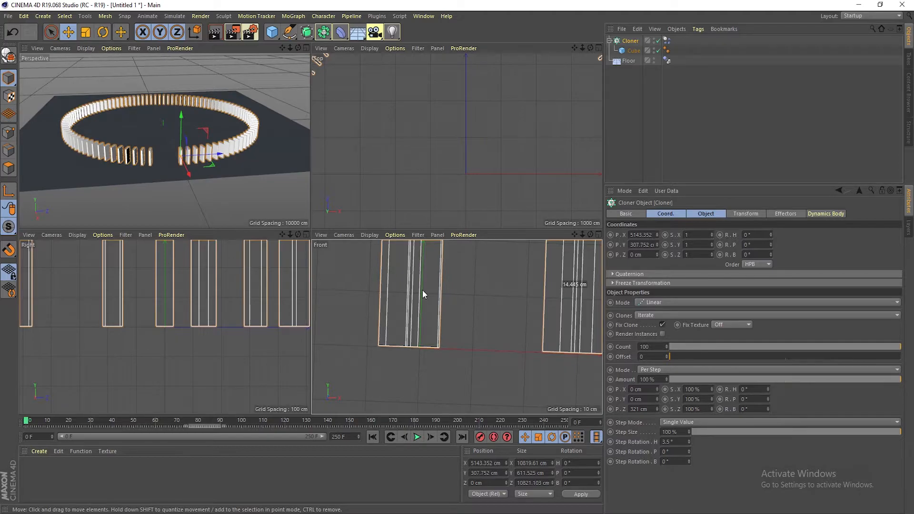
left_click(306, 47)
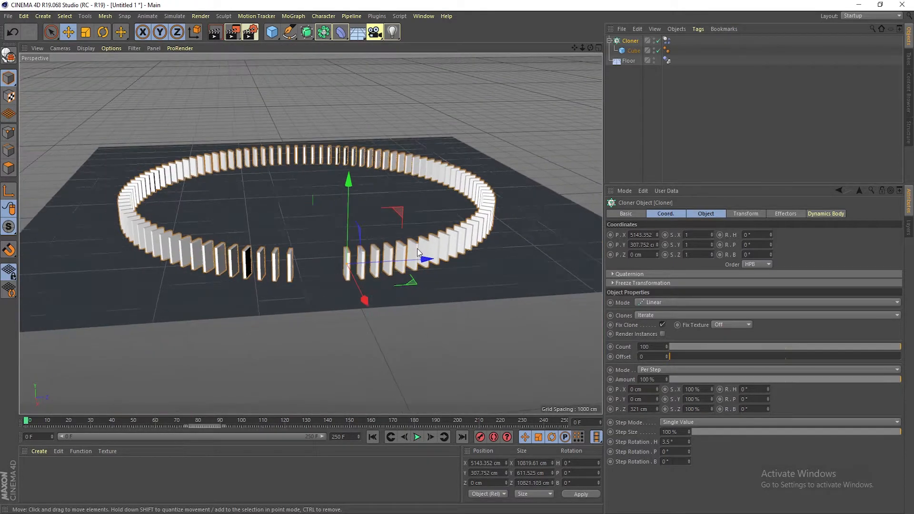
Play the simulation, stop it and return to the first frame
left_click(418, 437)
left_click(418, 437)
left_click(372, 437)
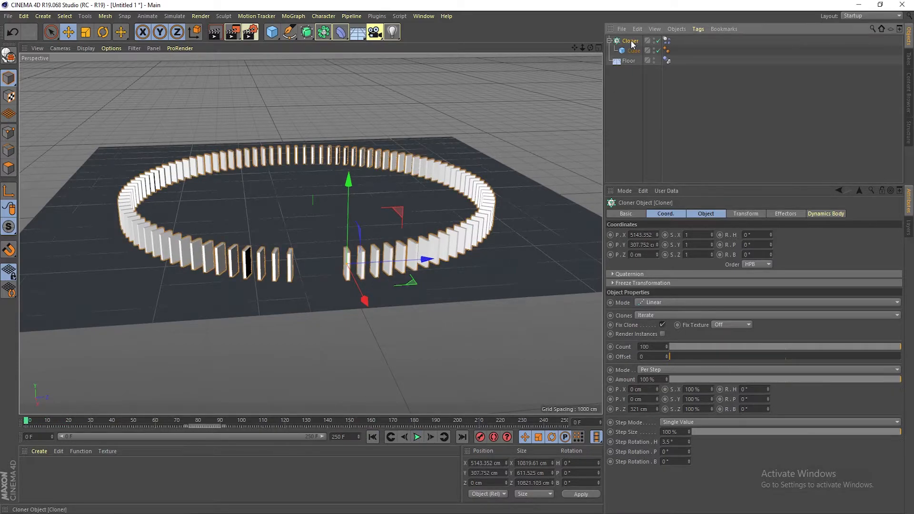
Create a MoGraph Selection on the cloner by picking the domino beside the gap, then open the tag's basic properties
left_click(293, 16)
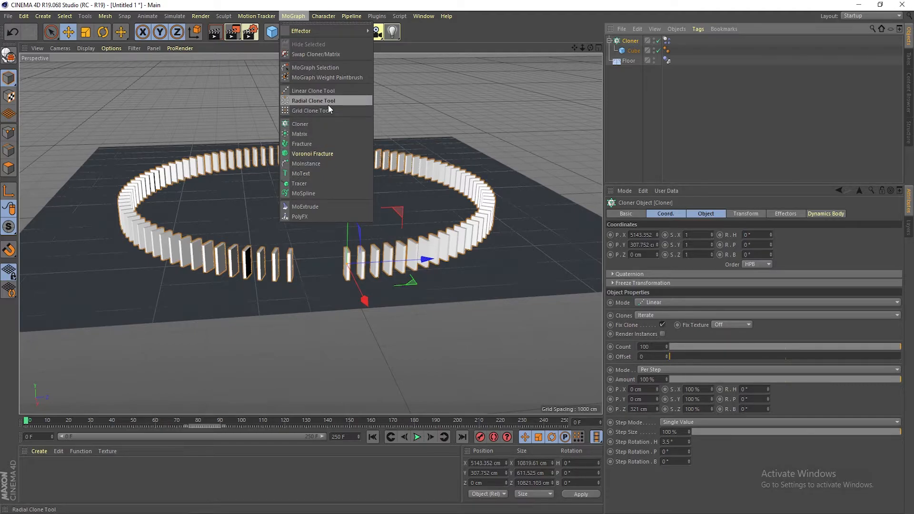
left_click(309, 67)
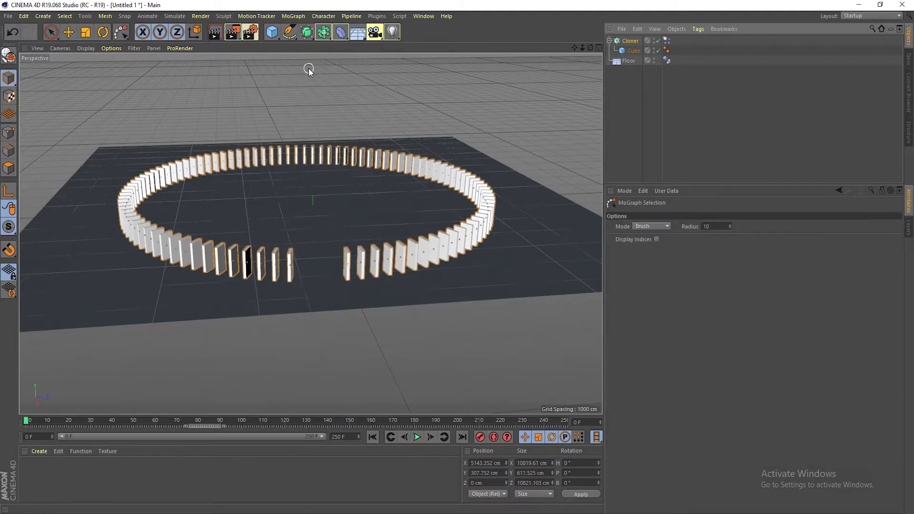
left_click(346, 263)
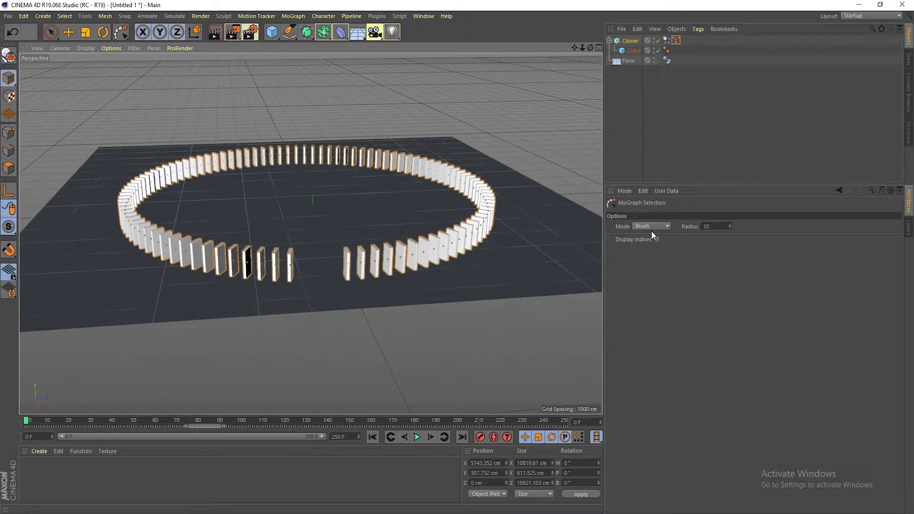
left_click(676, 40)
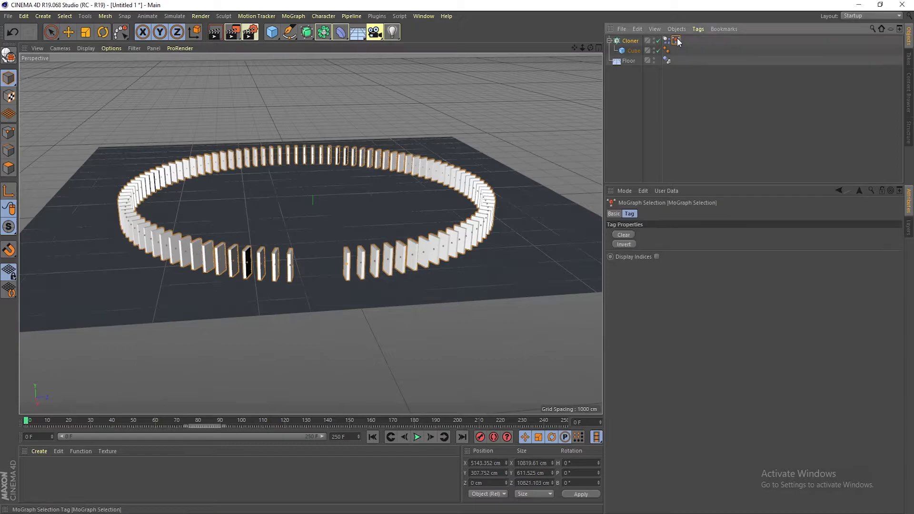
left_click(614, 214)
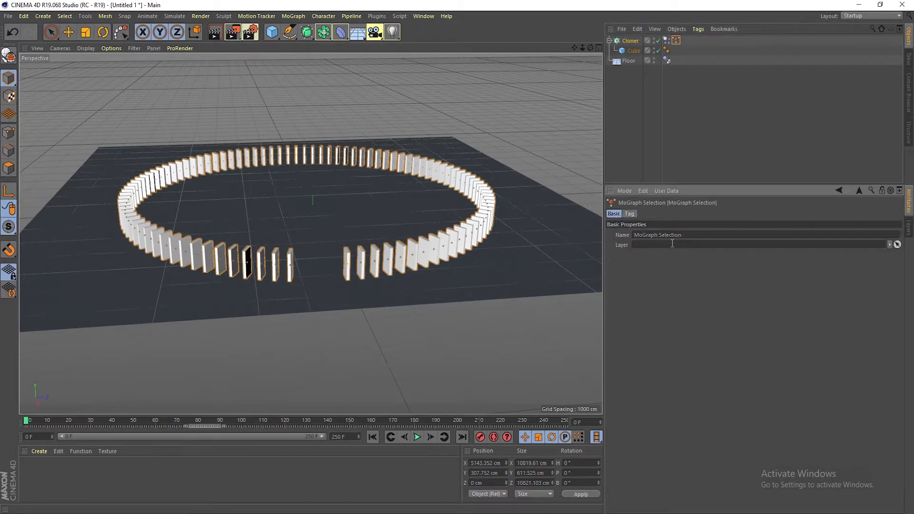
Rename the MoGraph Selection tag to 01
left_click_drag(693, 239, 625, 236)
type("01")
key("Return")
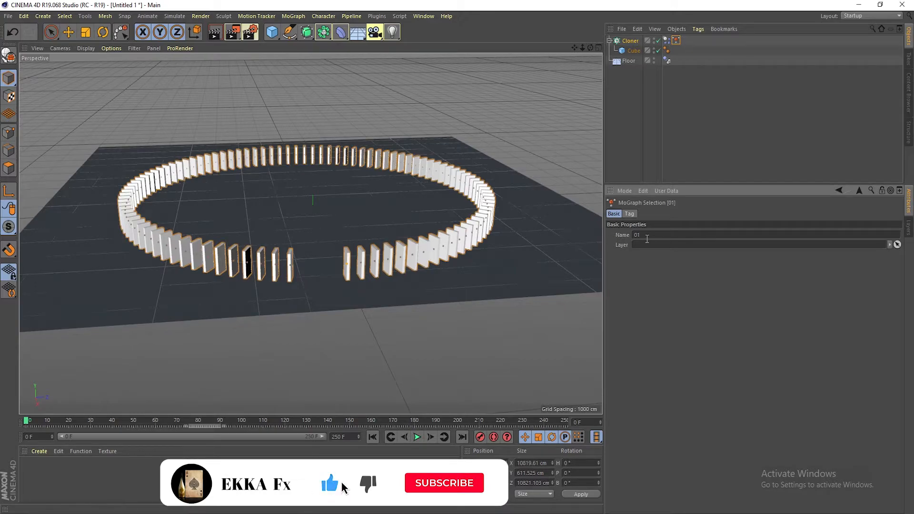
Add a Plain effector to the cloner
left_click(630, 41)
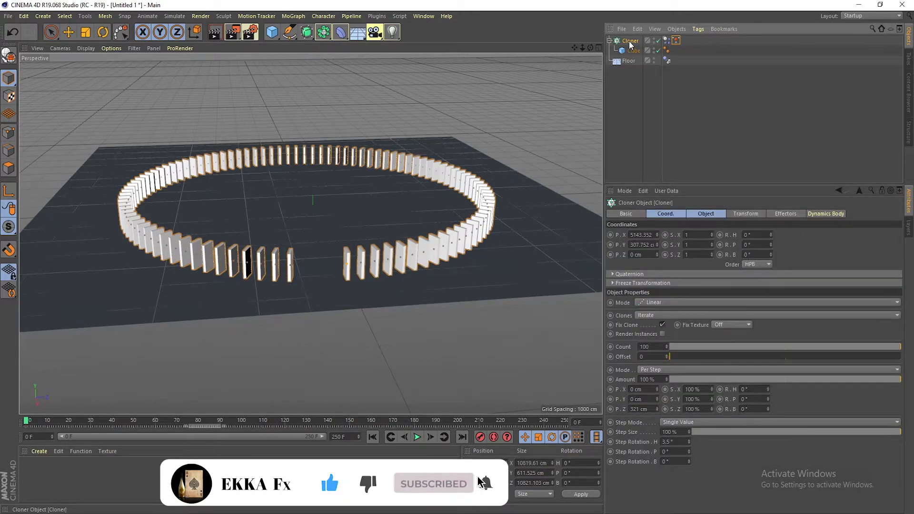
left_click(293, 16)
mouse_move(309, 35)
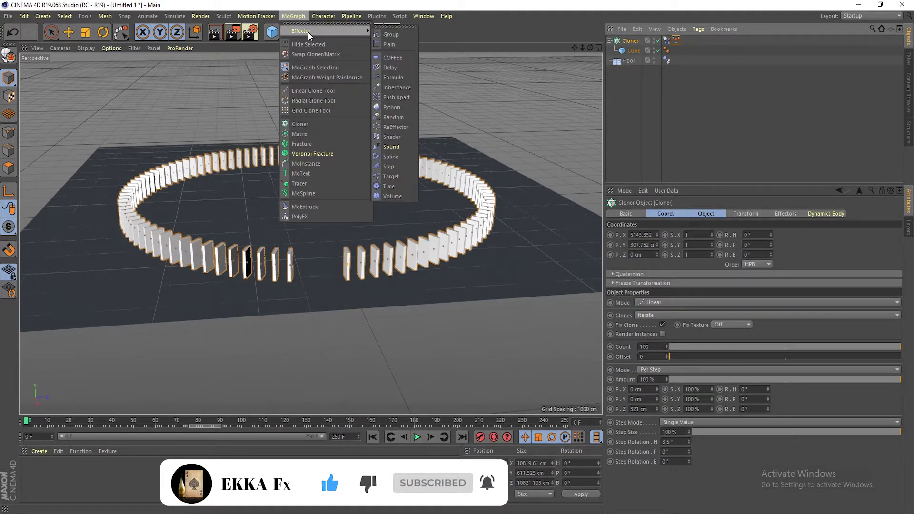
left_click(389, 44)
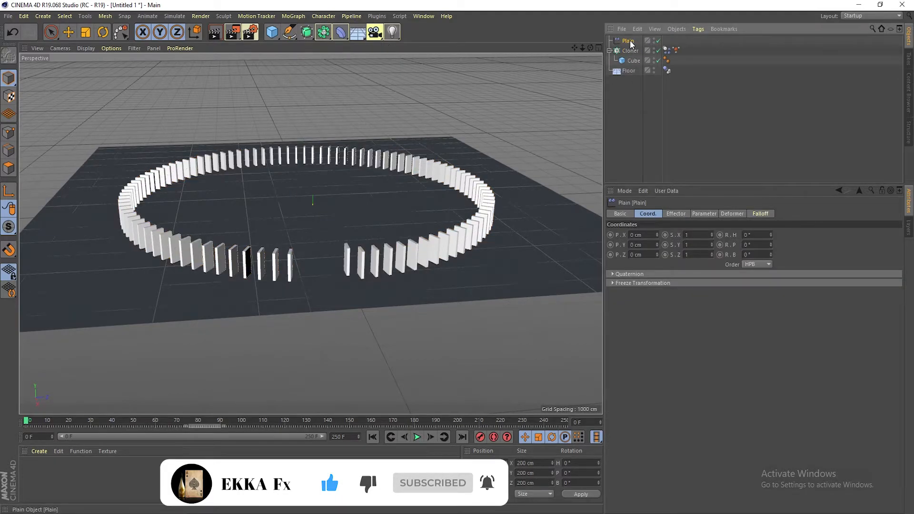
Open the Plain effector's parameters and set its Y position offset to 0 cm
left_click(676, 213)
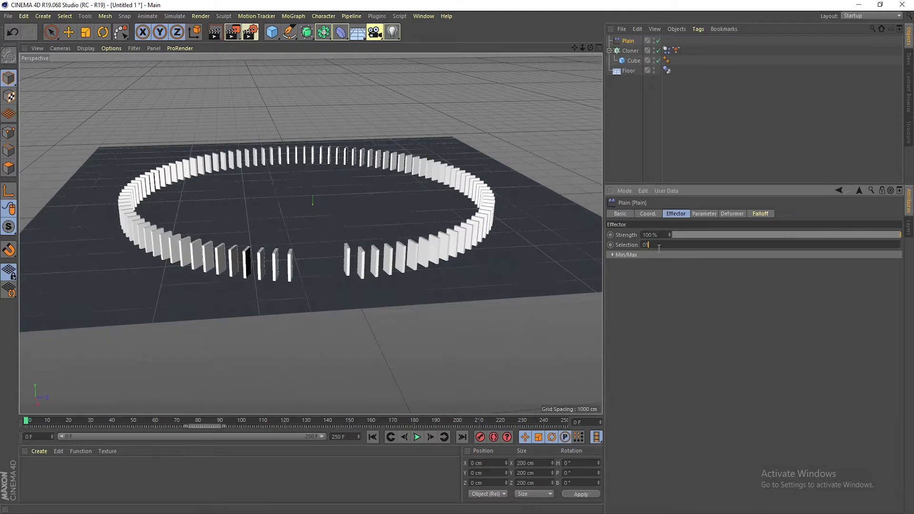
left_click(700, 214)
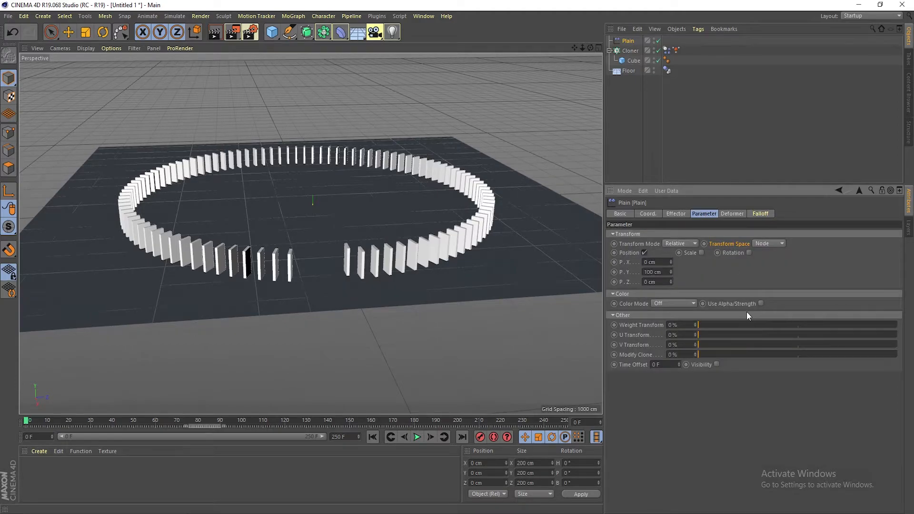
left_click(654, 272)
type("0")
key("Return")
Switch the Plain effector from position to rotation and set its pitch rotation to -20°
scroll(343, 238, "up", 5)
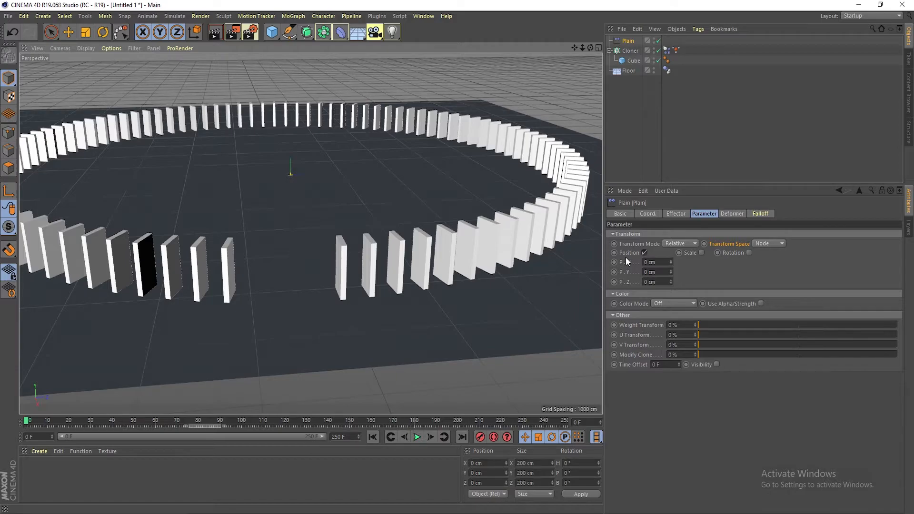
left_click(644, 252)
left_click(730, 253)
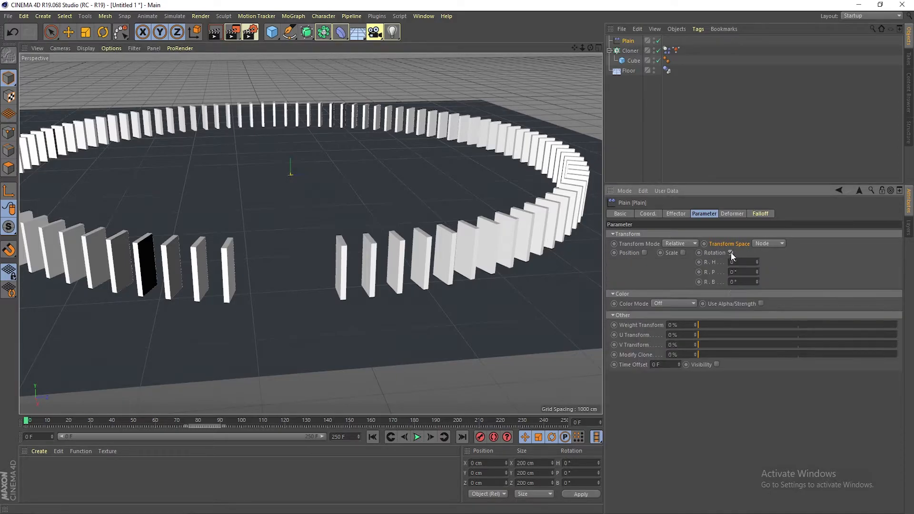
left_click_drag(757, 272, 757, 287)
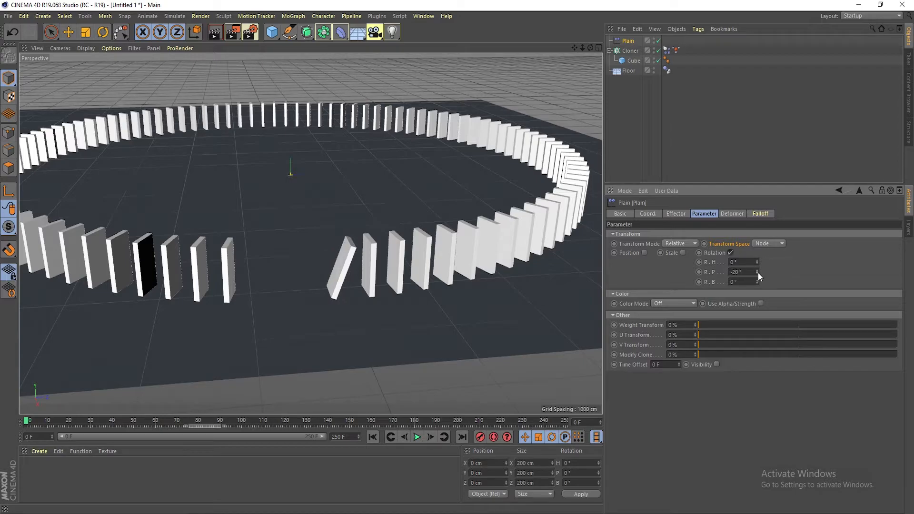
Set the cloner's Z step spacing to 300 cm
left_click(630, 50)
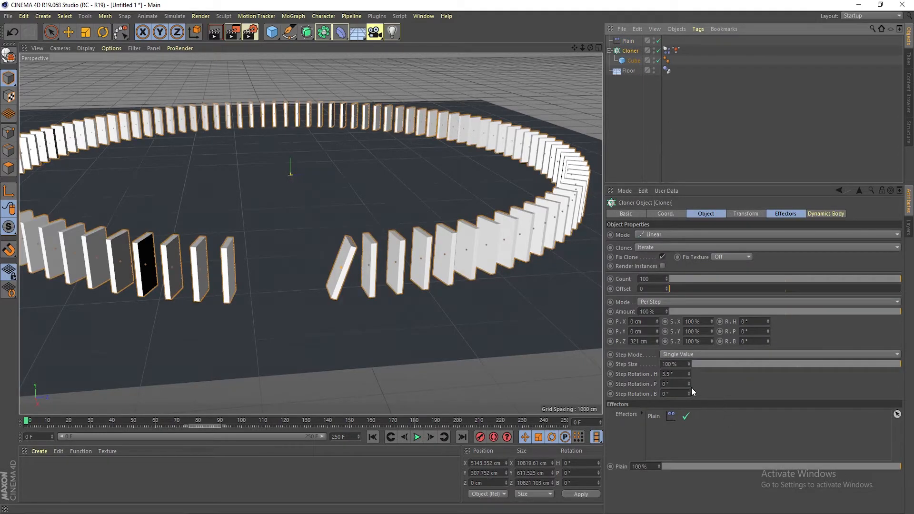
mouse_move(656, 341)
left_mouse_down()
mouse_move(648, 342)
mouse_move(657, 342)
left_mouse_up()
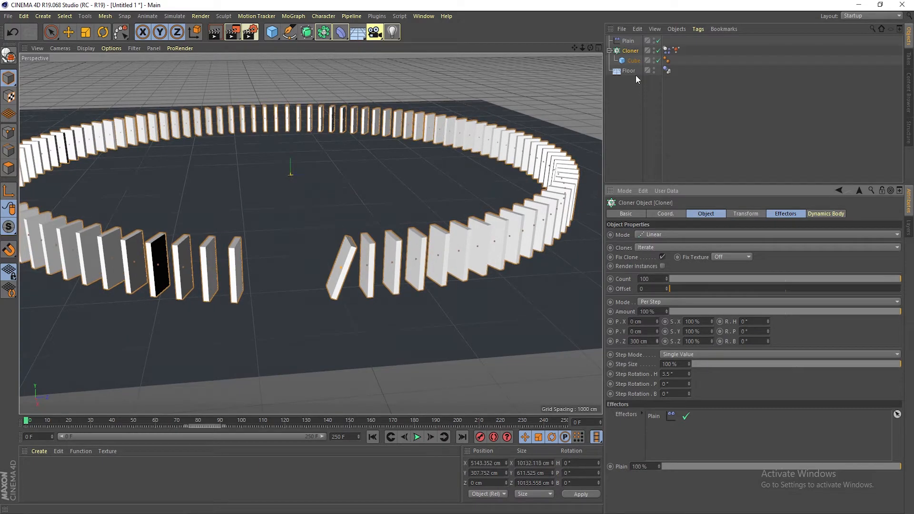
Change the Plain effector's pitch rotation to -10°
left_click(628, 42)
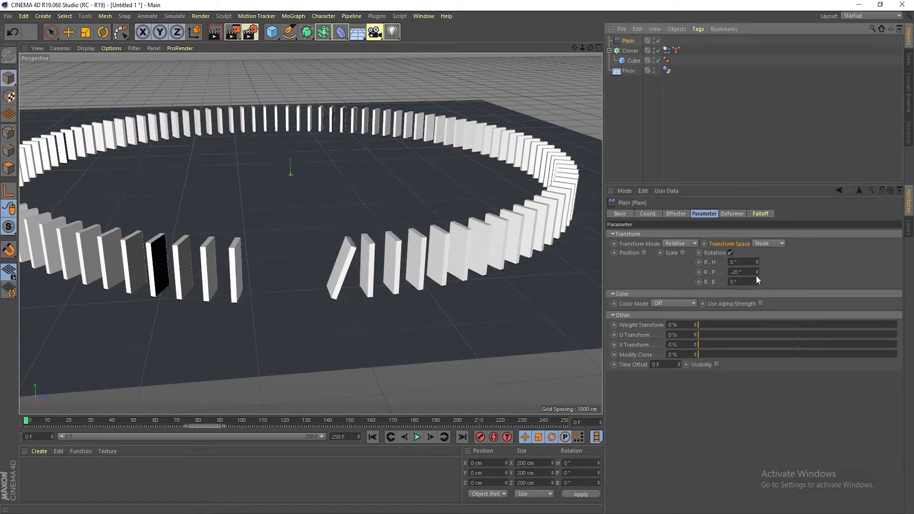
left_click_drag(756, 271, 756, 269)
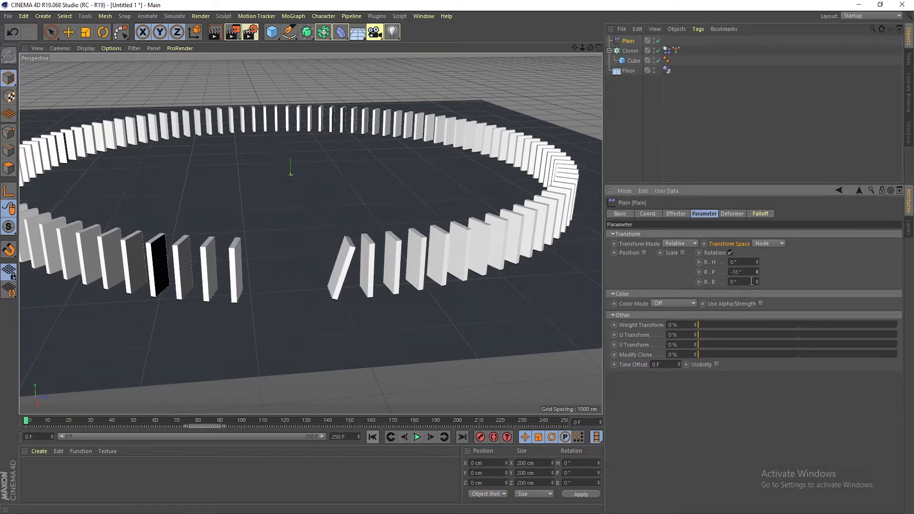
In the cloner's Dynamics Body collision settings, set Inherit Tag to Apply Tag to Children and Individual Elements to All
left_click(631, 51)
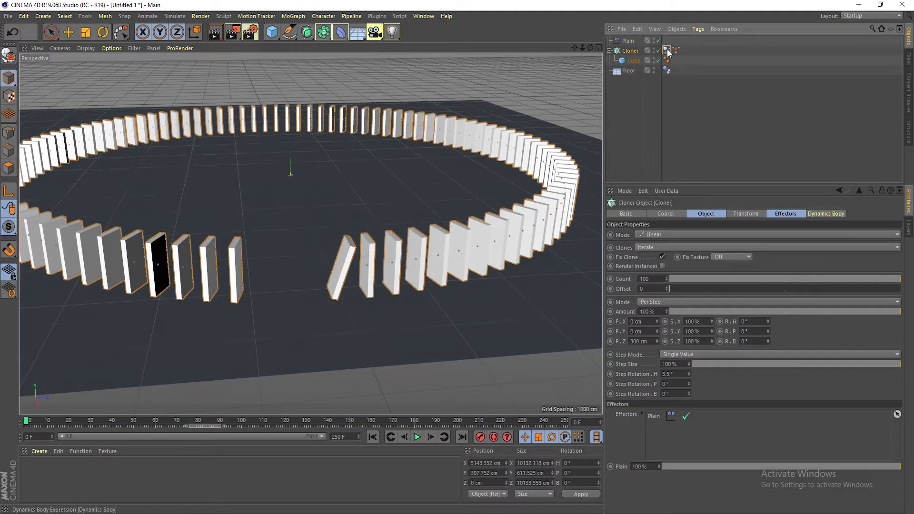
left_click(667, 50)
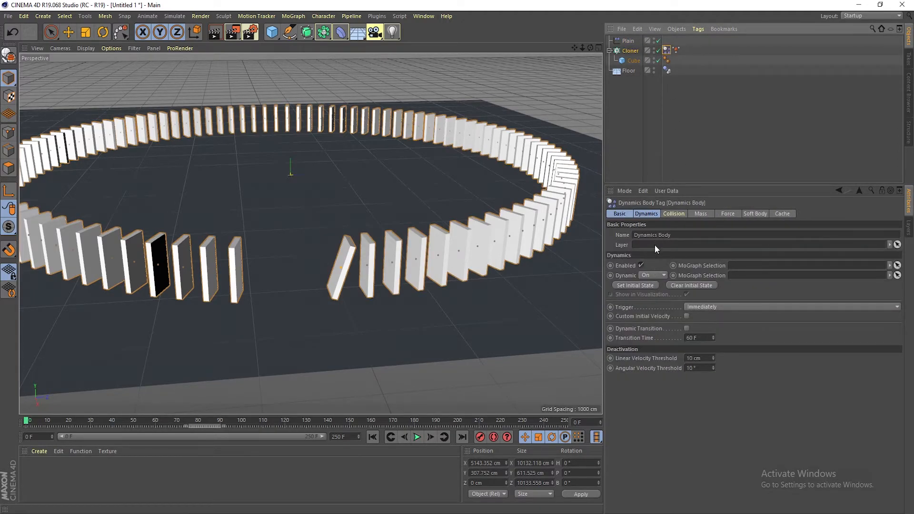
left_click(674, 214)
left_click(684, 234)
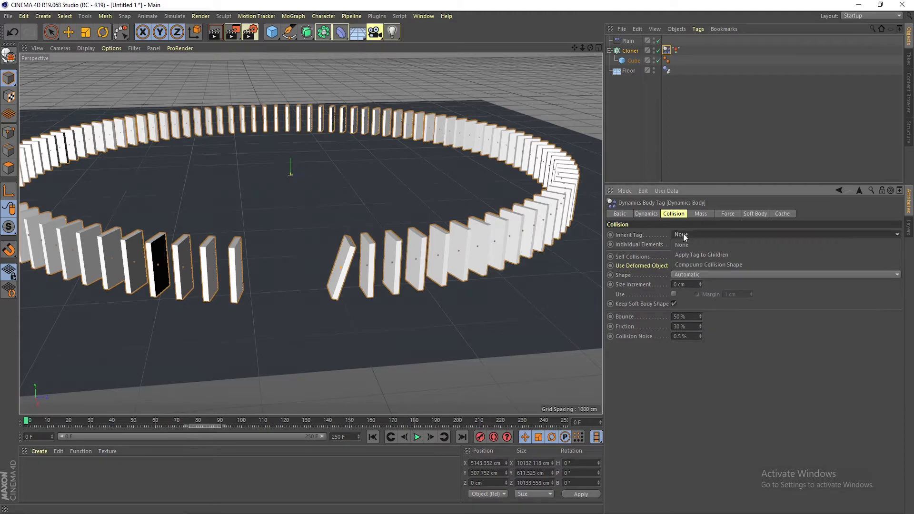
left_click(694, 254)
left_click(693, 244)
left_click(689, 284)
Play the simulation, stop it and inspect the toppling dominoes
left_click(420, 436)
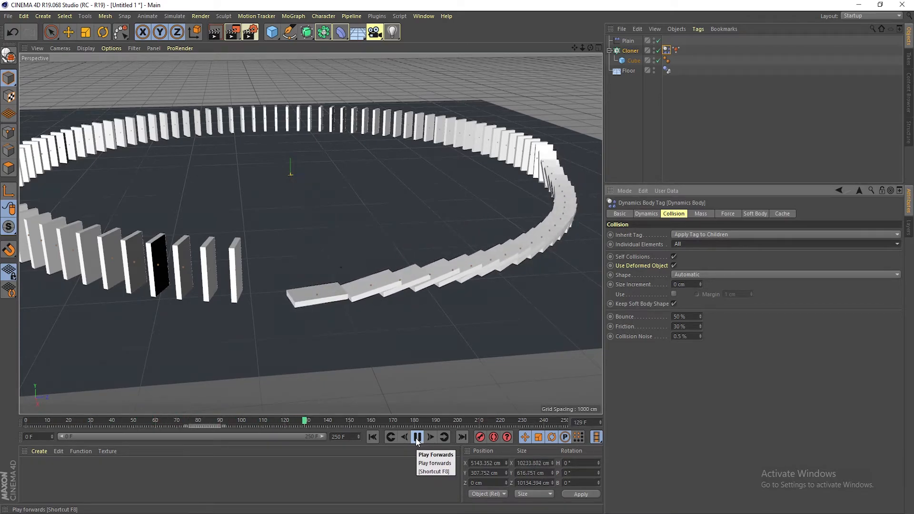
left_click(416, 437)
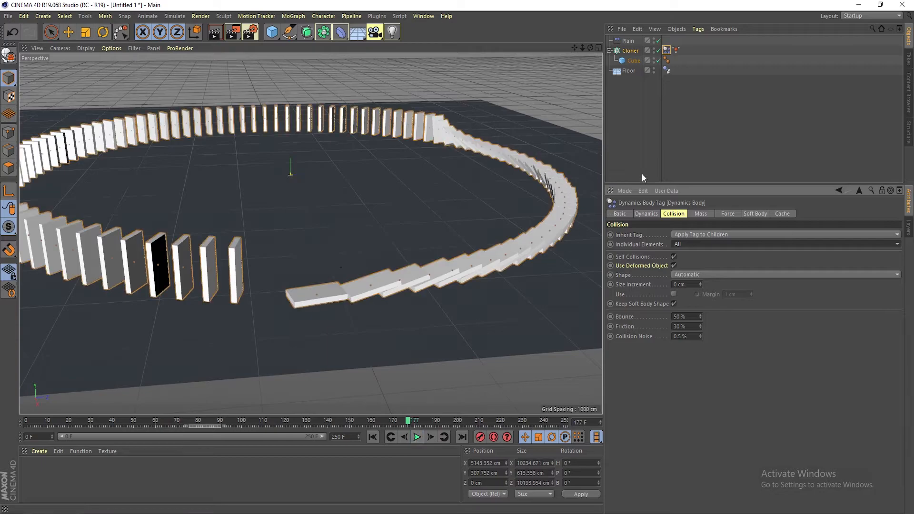
left_click(709, 130)
left_click_drag(437, 199, 408, 203, "alt")
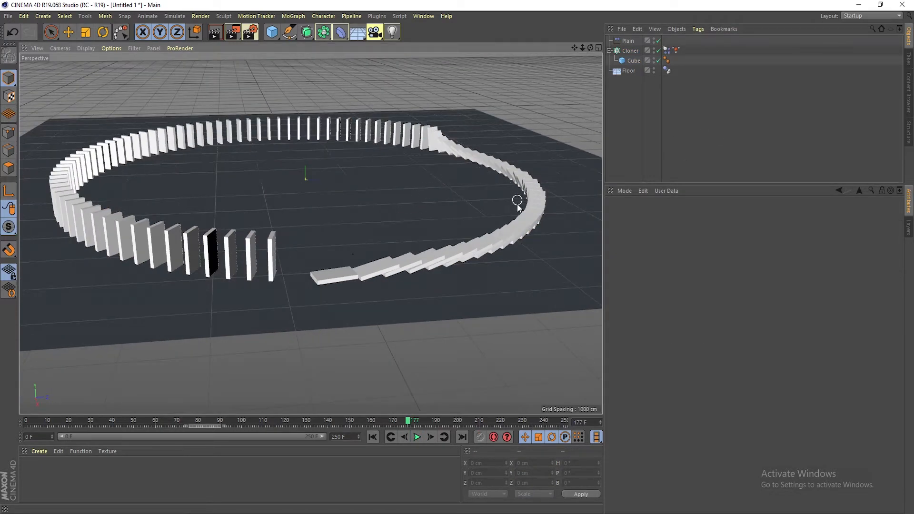
left_click_drag(498, 220, 208, 90, "alt")
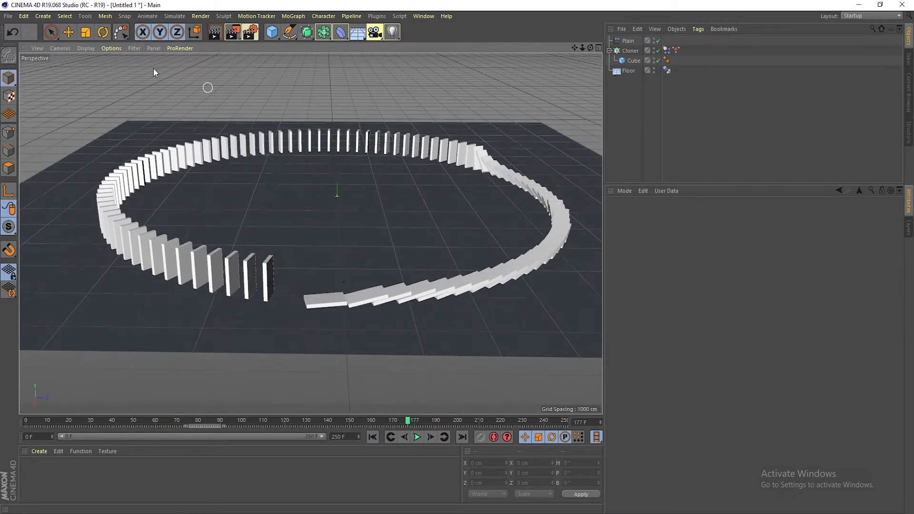
Set the project's dynamics gravity to 7000 cm
left_click(23, 16)
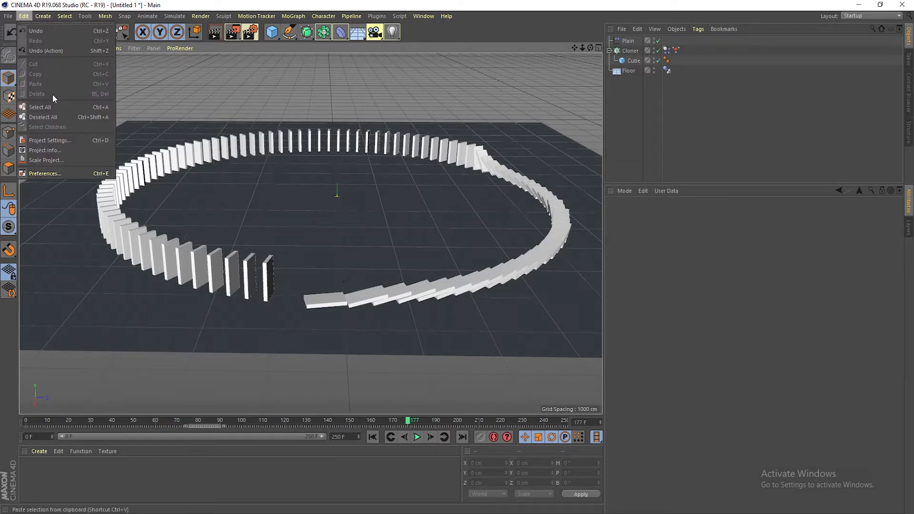
left_click(65, 143)
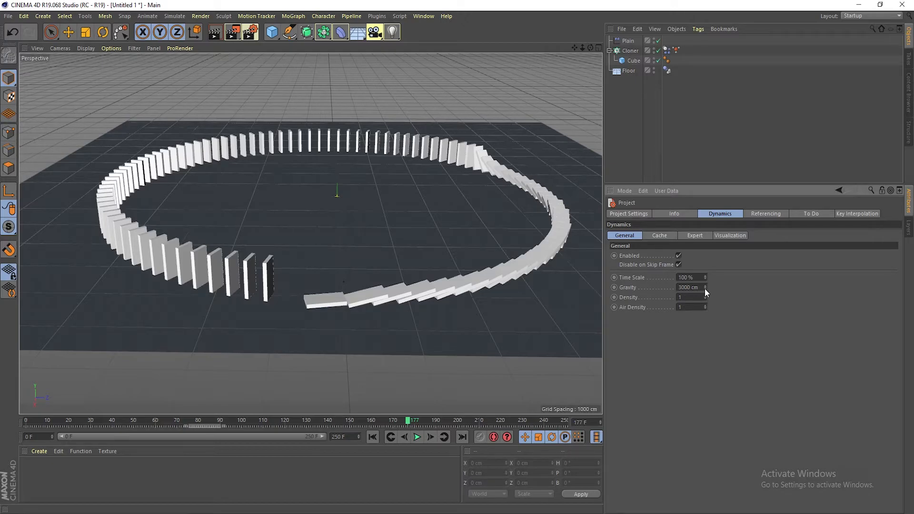
left_click(630, 50)
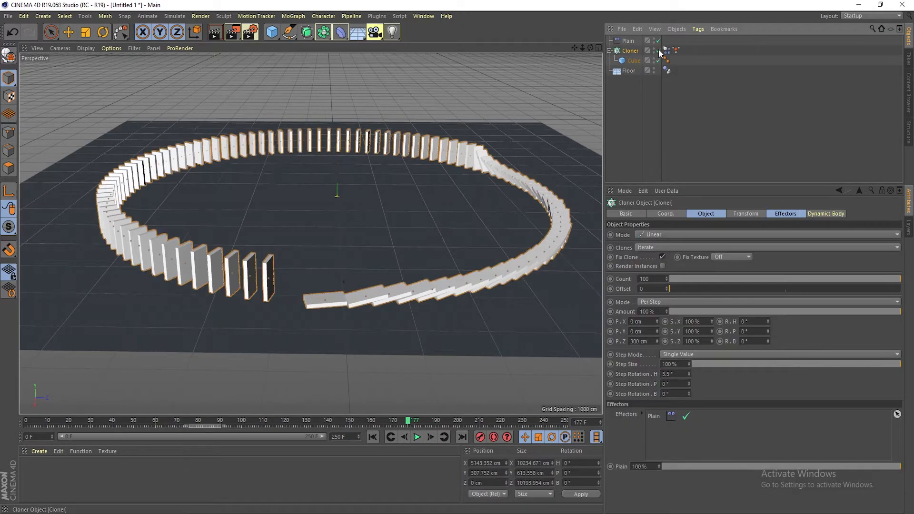
left_click(631, 41)
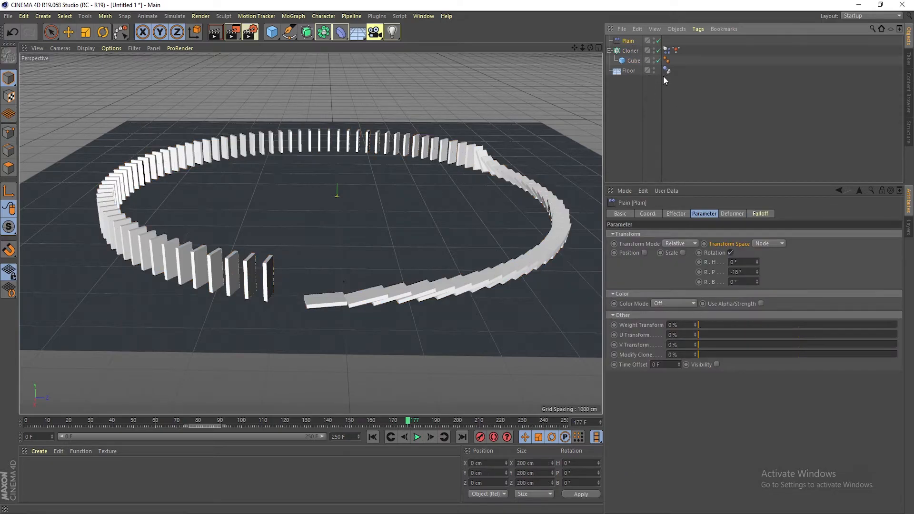
Return to the first frame and set the cloner's Z step spacing to 262 cm
left_click(372, 437)
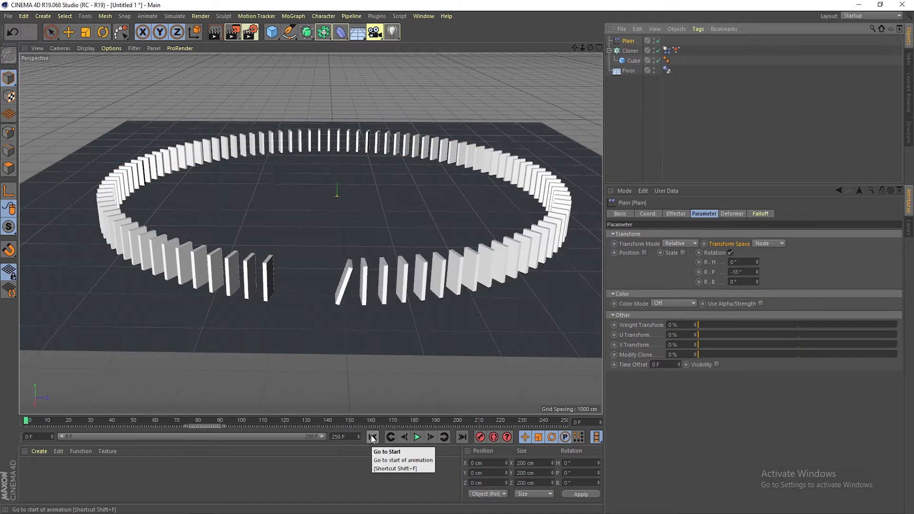
scroll(415, 339, "up", 2)
left_click_drag(415, 339, 406, 323, "alt")
left_click(635, 52)
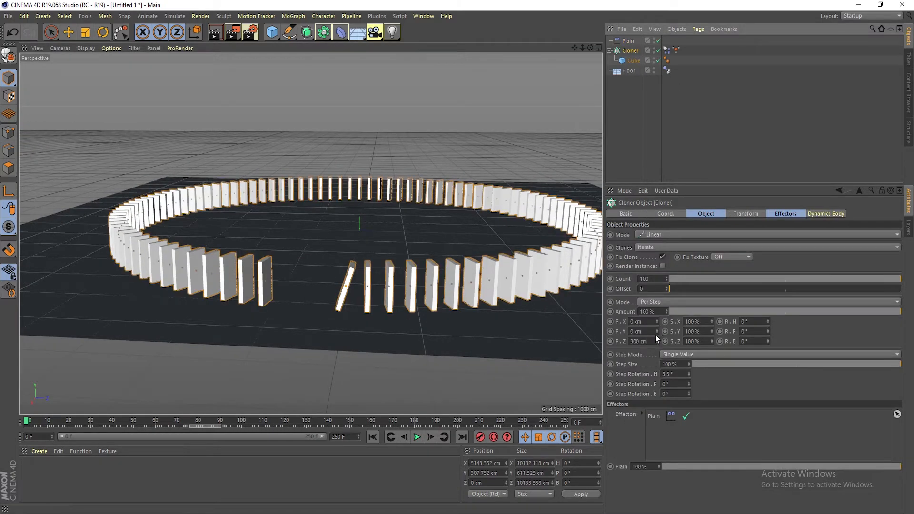
left_click_drag(658, 341, 642, 345)
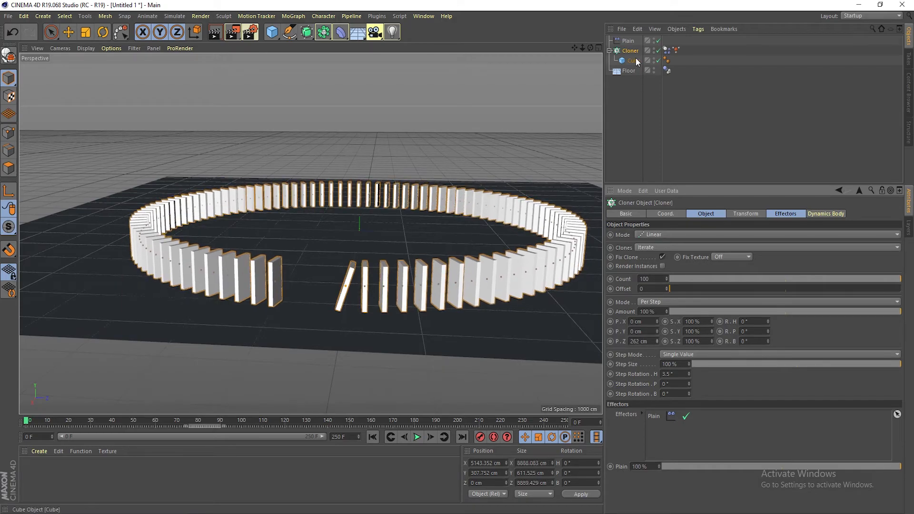
Set the Plain effector's pitch rotation to -31°
left_click(630, 43)
left_click(704, 214)
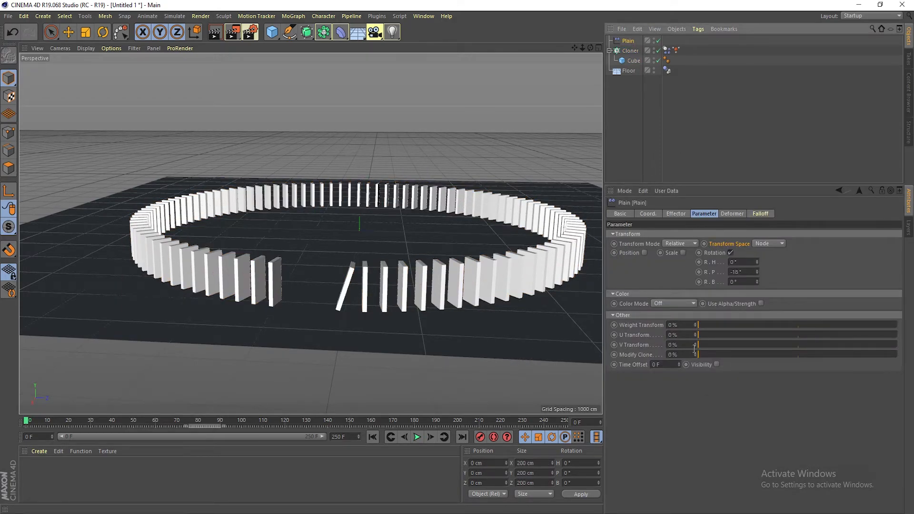
left_click(757, 271)
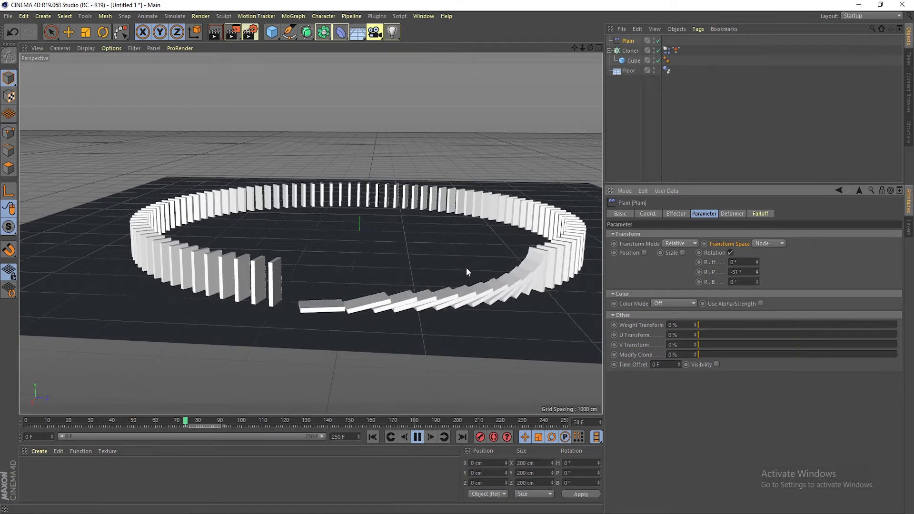
Pause the playback and jump to the last frame
left_click_drag(380, 283, 388, 309, "alt")
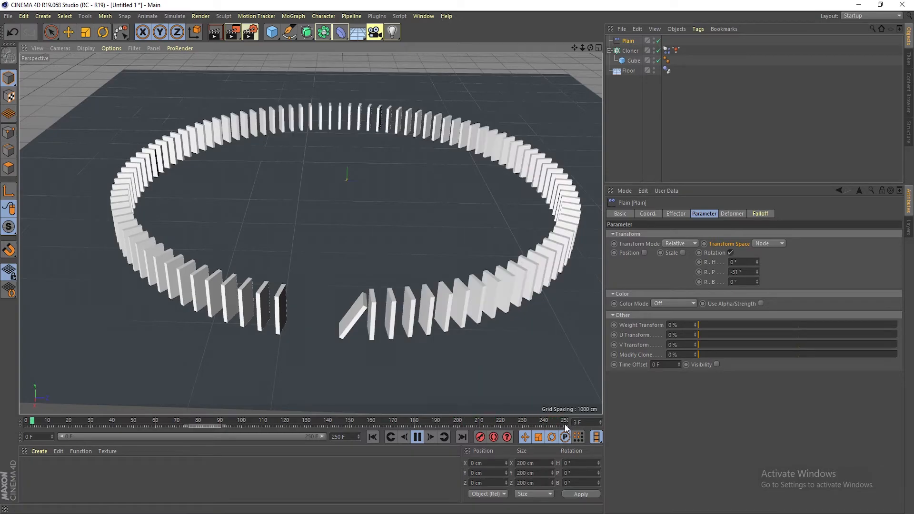
left_click(417, 437)
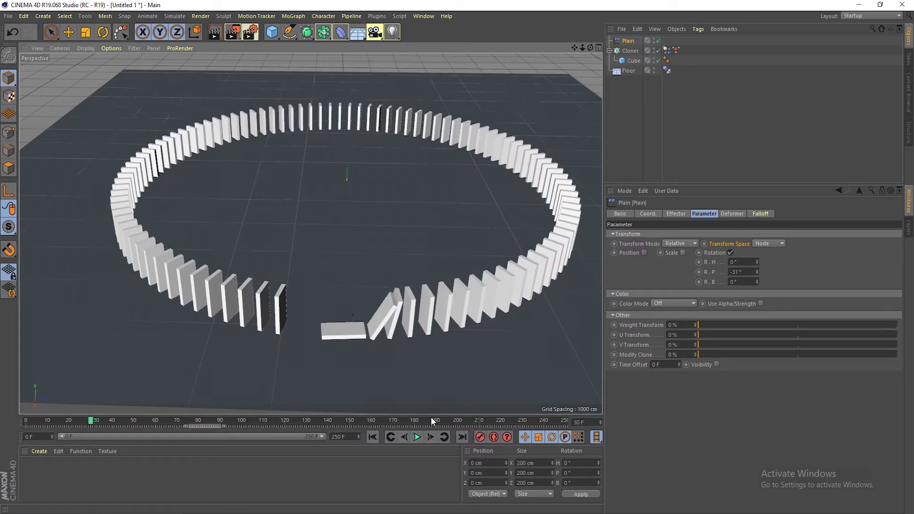
left_click(462, 437)
Open the project settings, replay the simulation from the start and return to the first frame
left_click(30, 14)
left_click(54, 141)
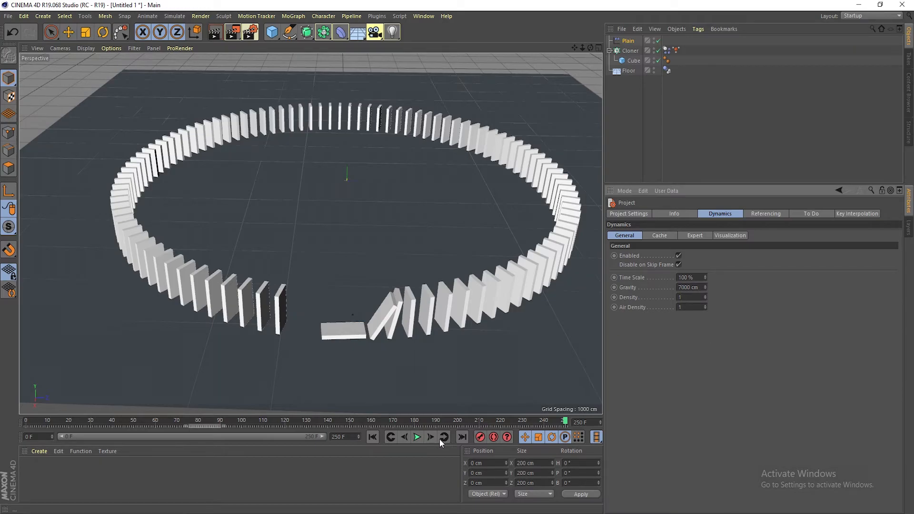
left_click(371, 438)
left_click(418, 437)
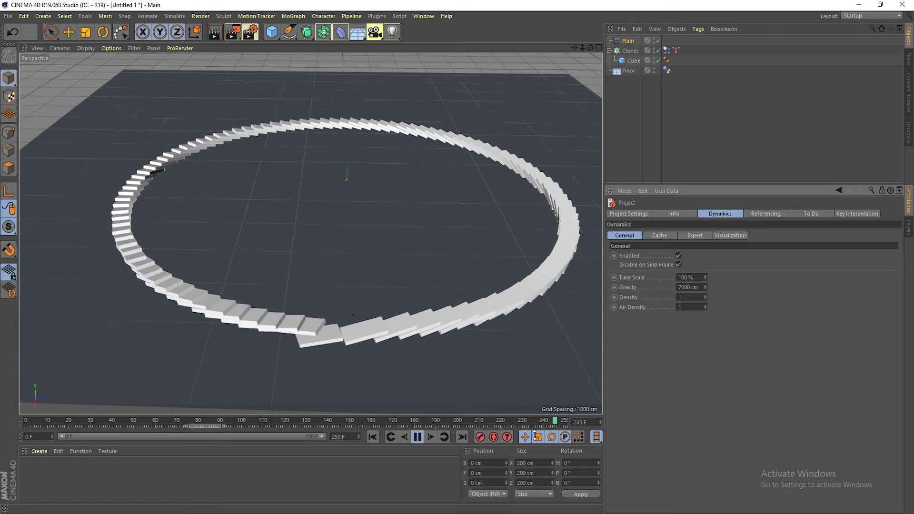
left_click(419, 436)
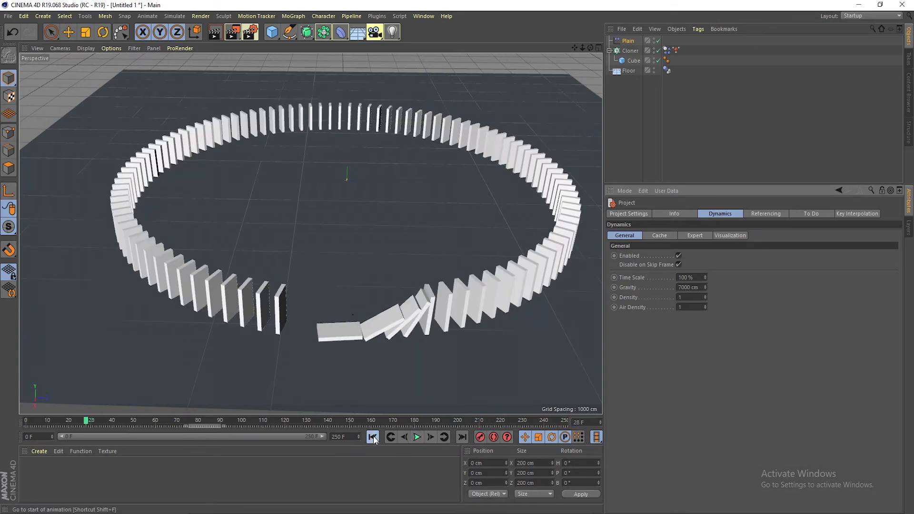
left_click(373, 437)
Extend the animation's end frame to 300 F and play the simulation
left_click(348, 438)
type("300")
key("Return")
scroll(366, 330, "down", 2)
left_click_drag(367, 333, 396, 402, "alt")
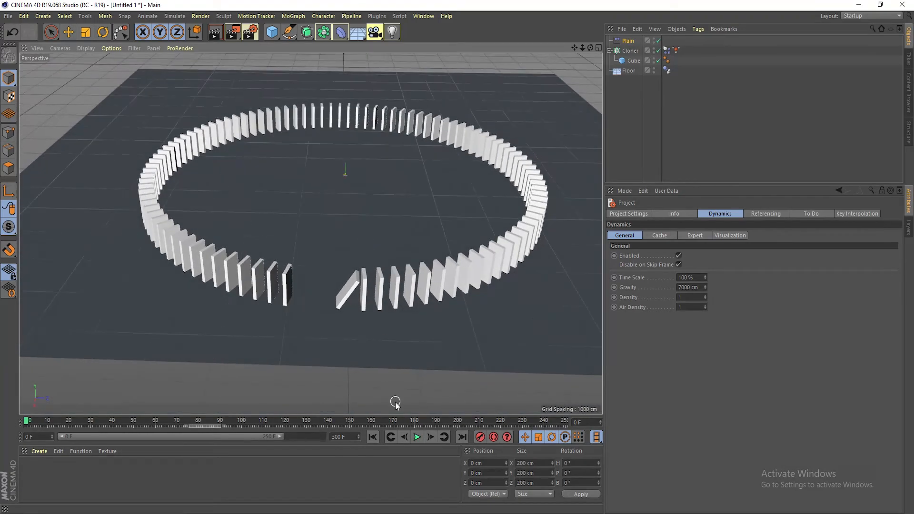
left_click(417, 437)
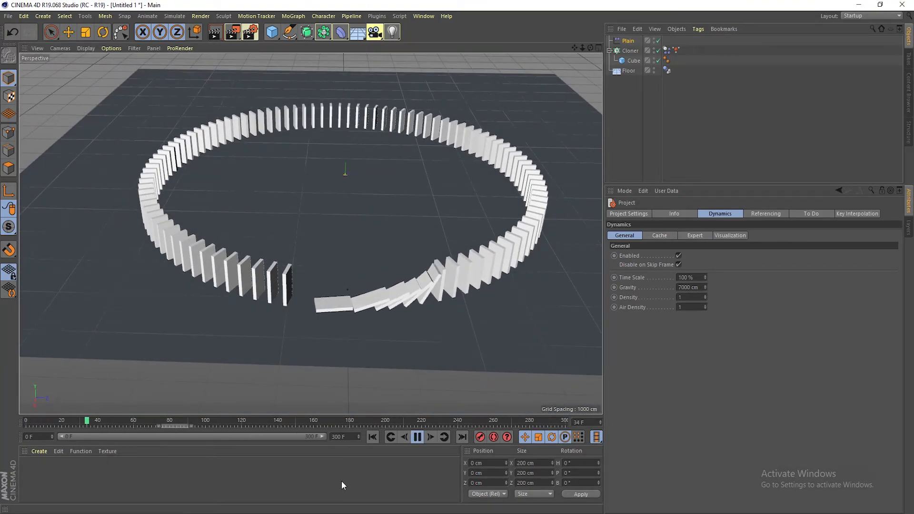